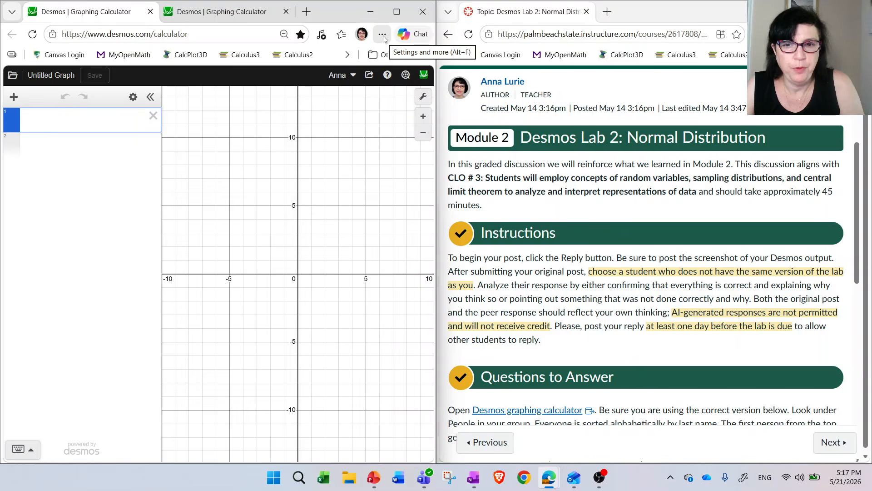
click(383, 35)
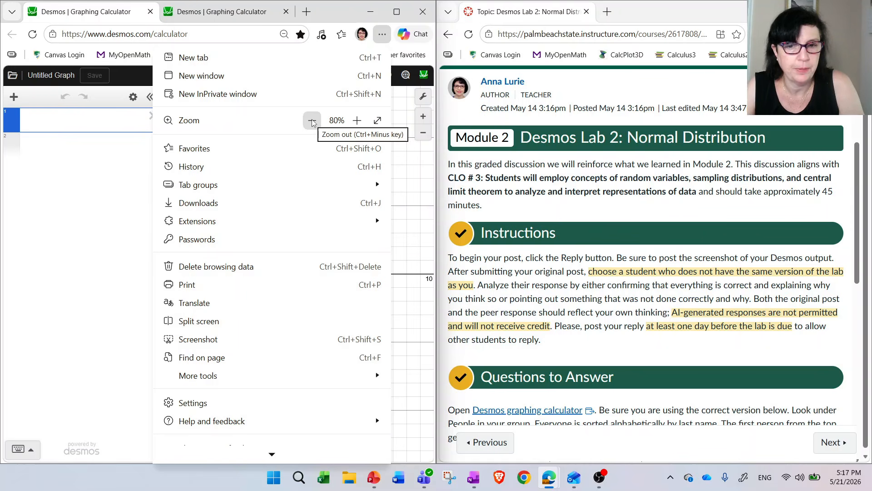
click(47, 122)
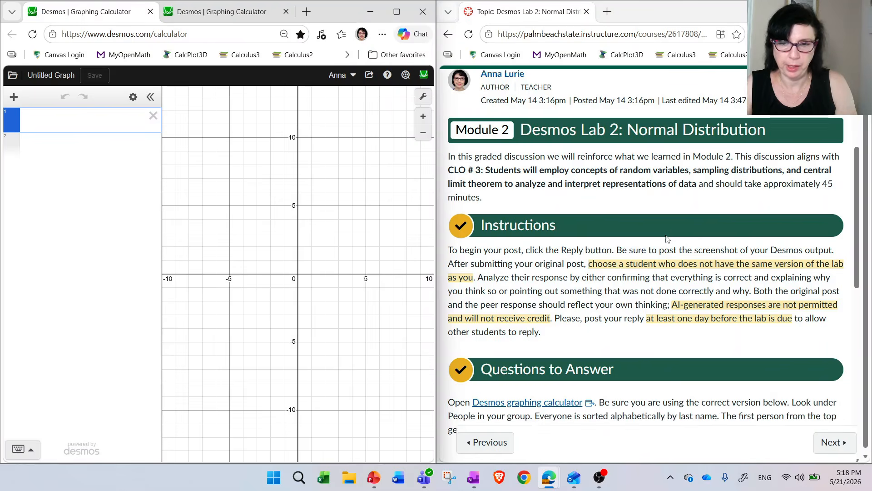
- Create a normal probability distribution with mean 82 and standard deviation 11
scroll(672, 240, down, 2)
scroll(670, 233, down, 2)
scroll(671, 234, down, 1)
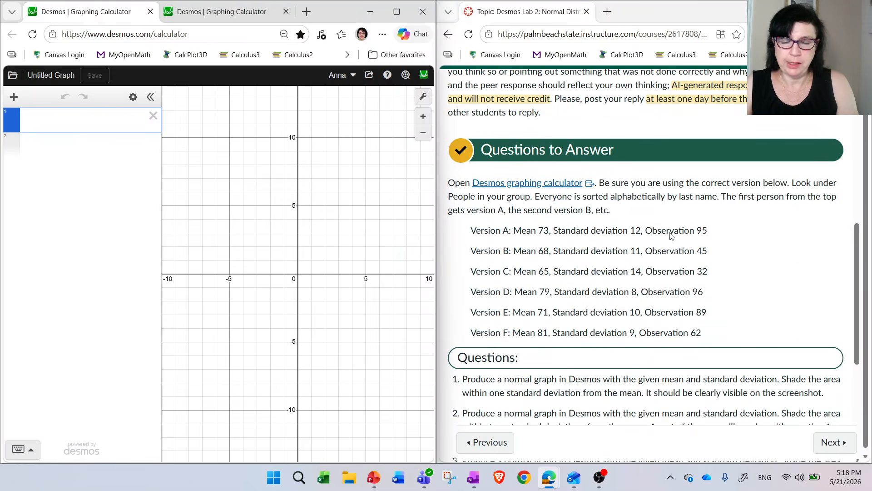
scroll(671, 236, down, 1)
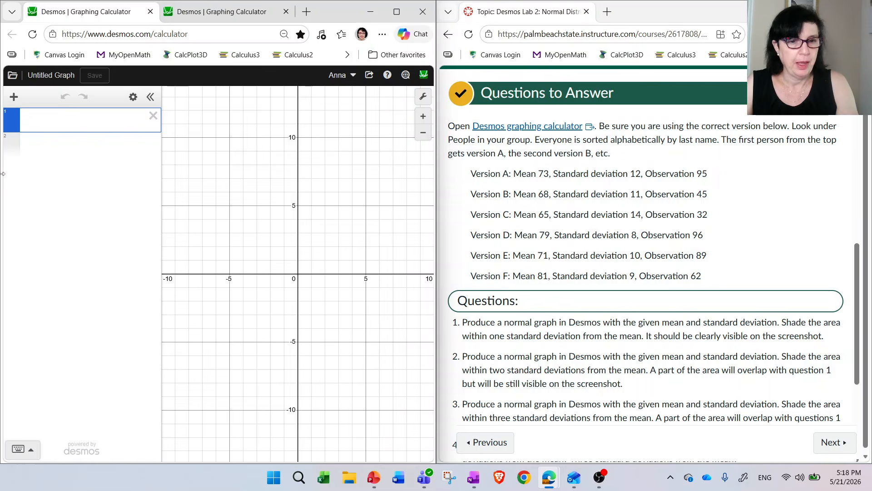
click(12, 99)
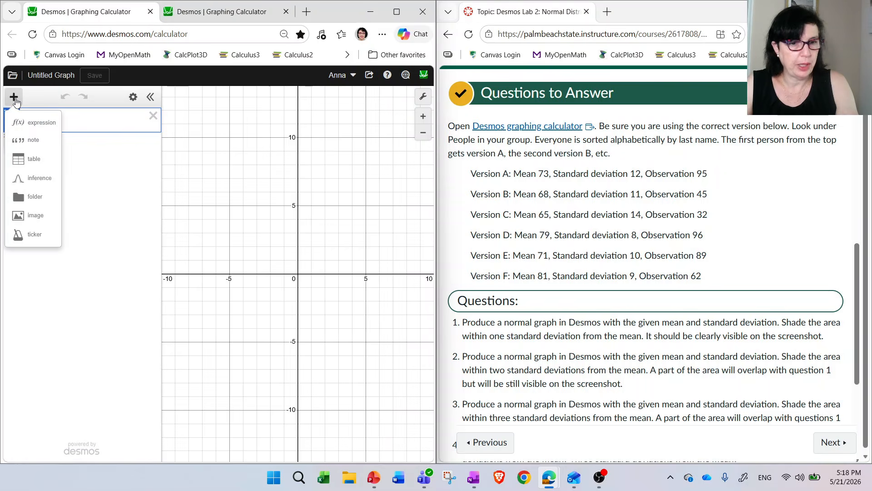
click(40, 179)
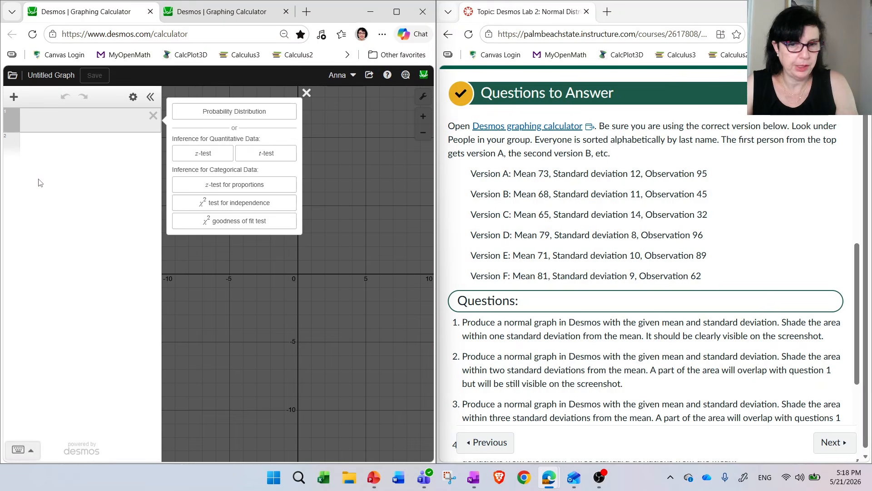
click(233, 118)
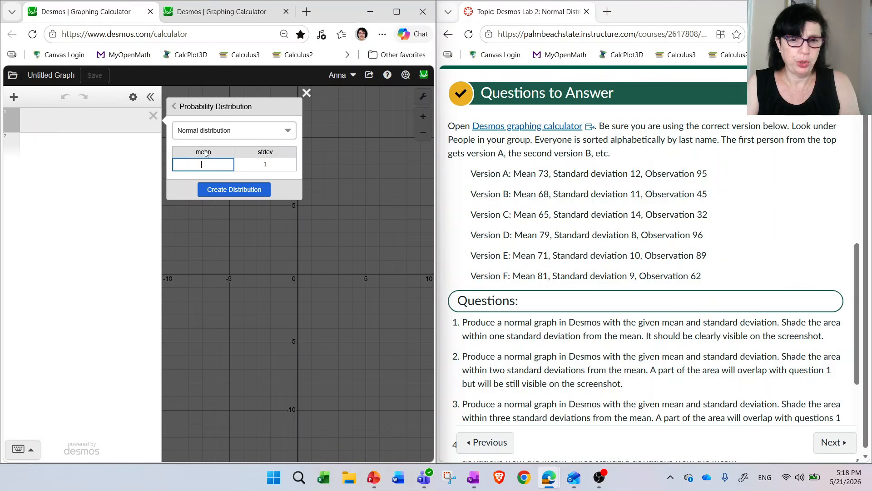
text(82)
key(Tab)
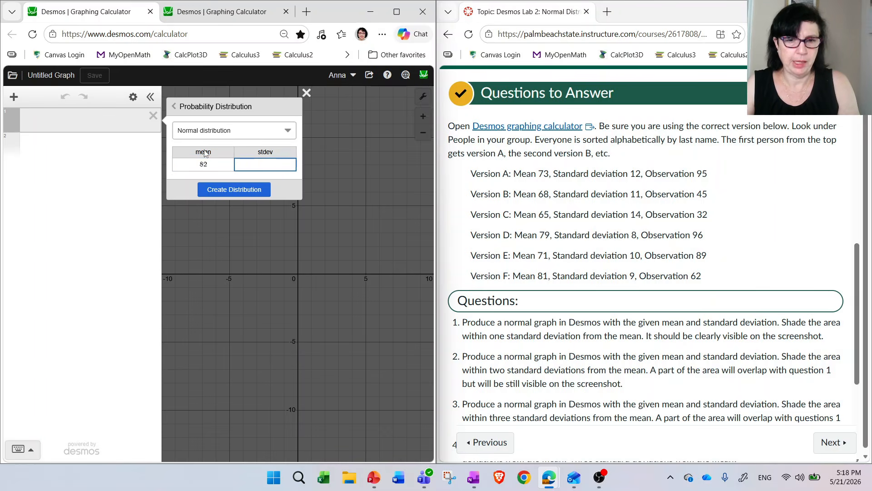
text(11)
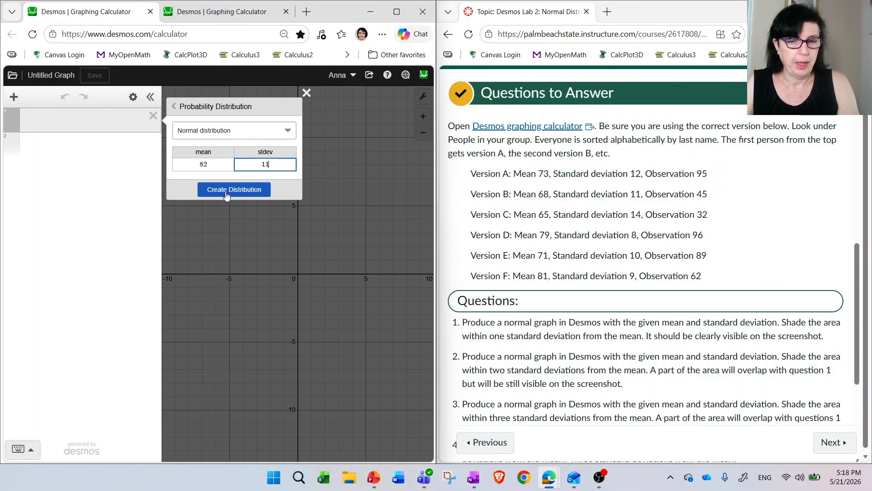
click(227, 196)
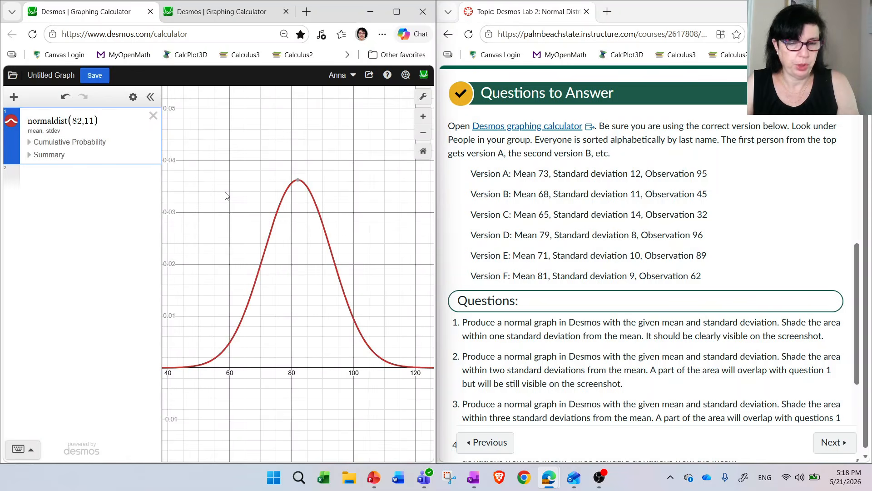
- Shade the distribution's inner cumulative probability with a lower bound of 71, worked out as 82 − 11 in a separate expression
scroll(577, 268, down, 1)
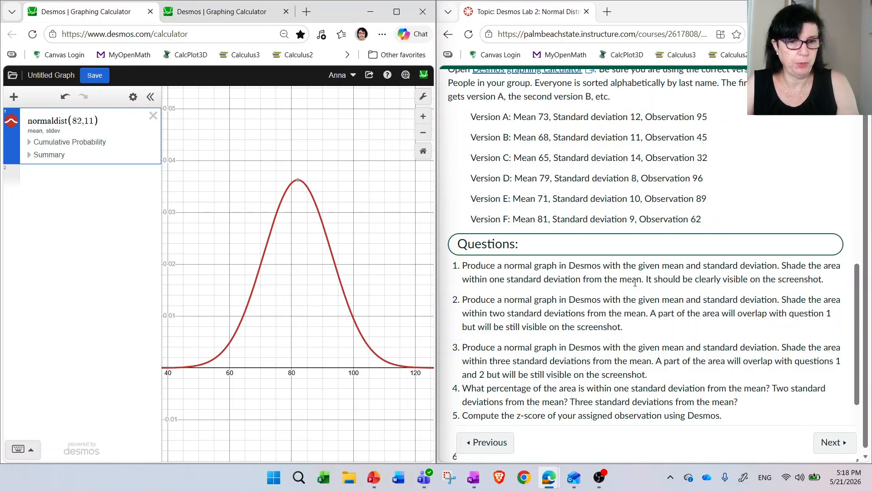
click(30, 142)
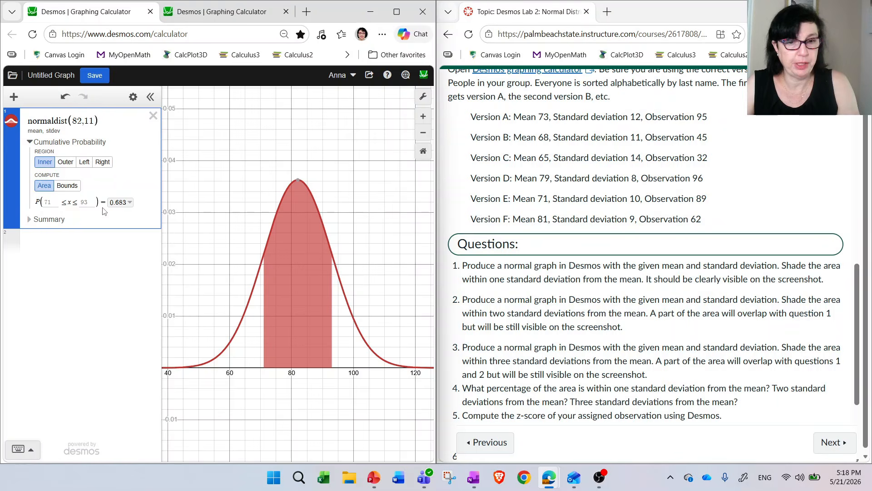
click(86, 246)
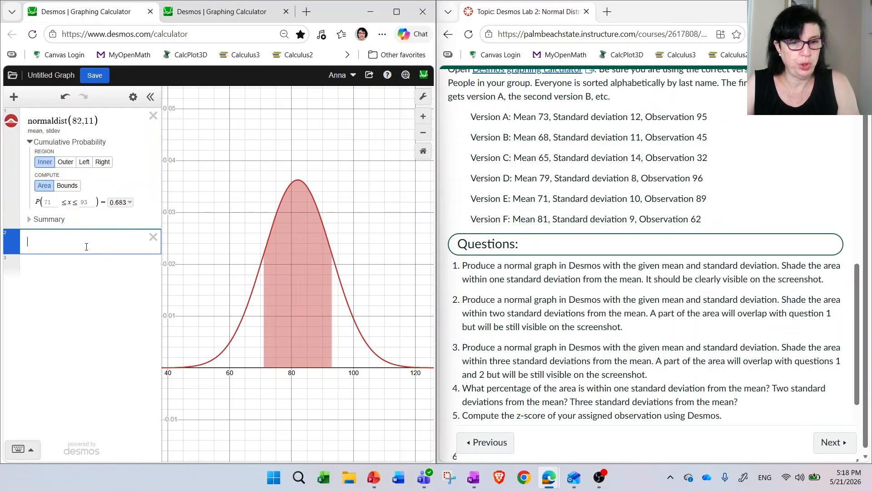
text(82)
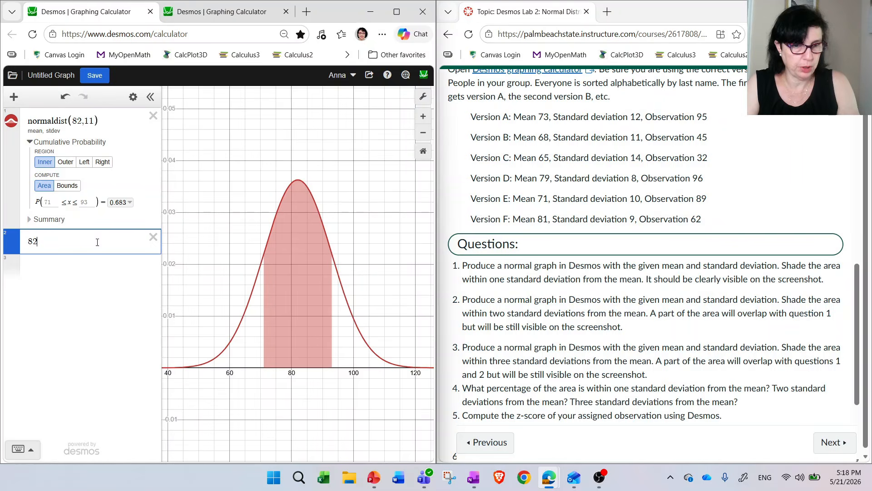
text(-11)
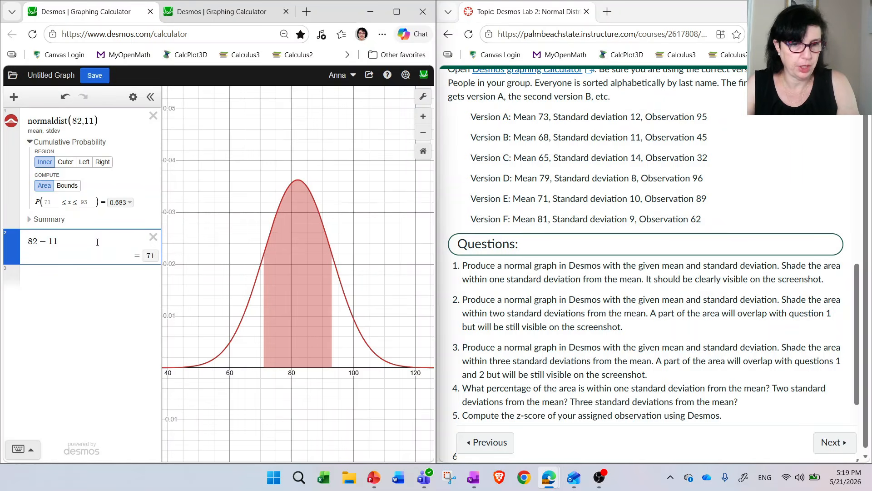
click(49, 200)
text(71)
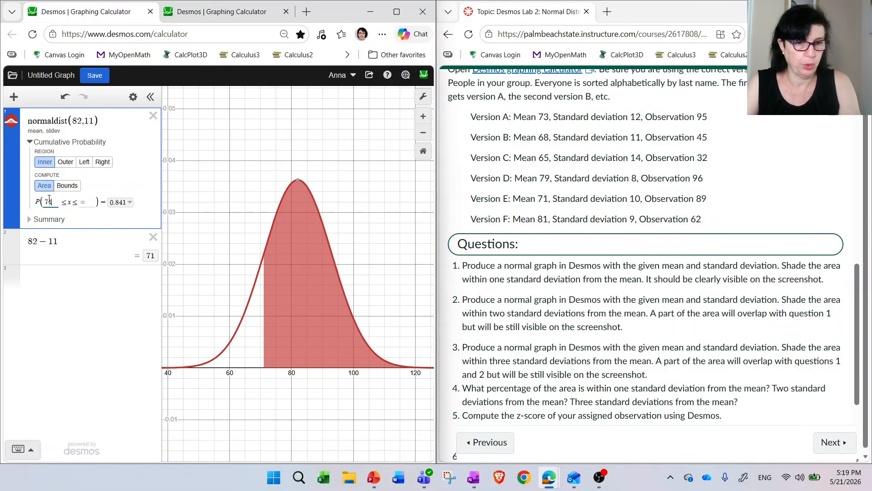
- Calculate 82 + 11 in a new expression and set the inner region's upper bound to 93
click(82, 283)
text(82 )
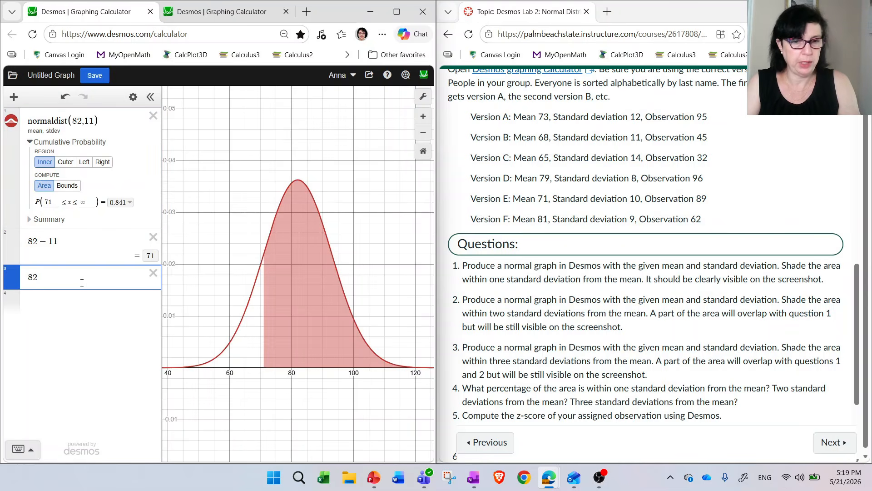
text(+ 1)
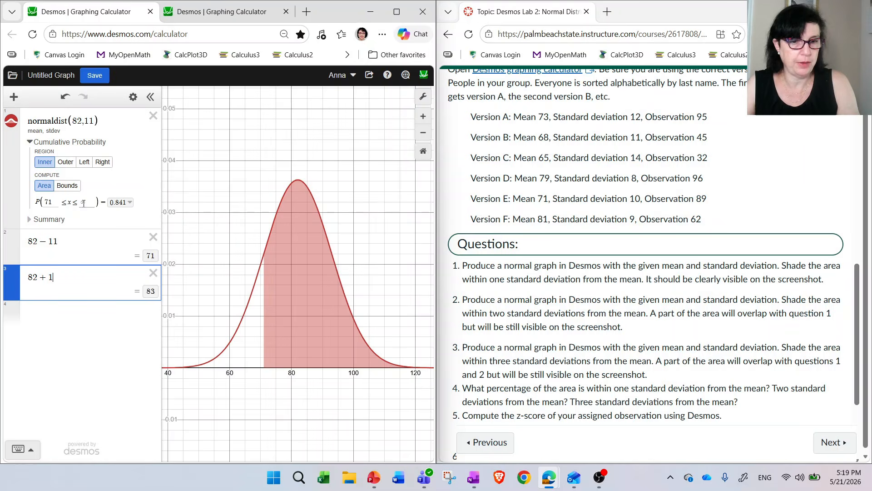
click(87, 201)
text(83)
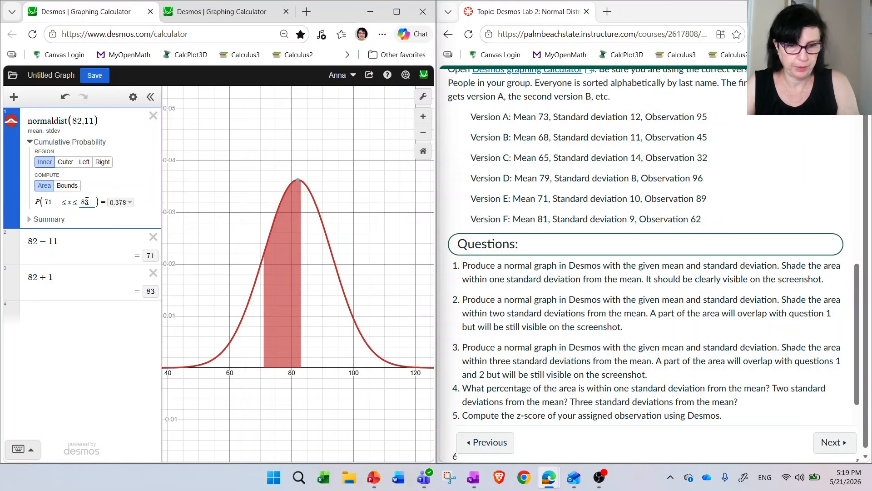
click(52, 277)
text(1)
click(85, 201)
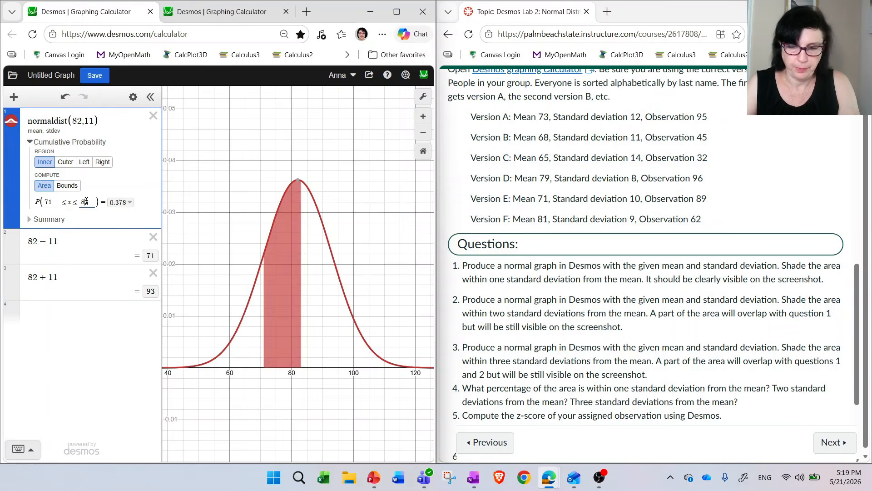
key(BackSpace)
text(9)
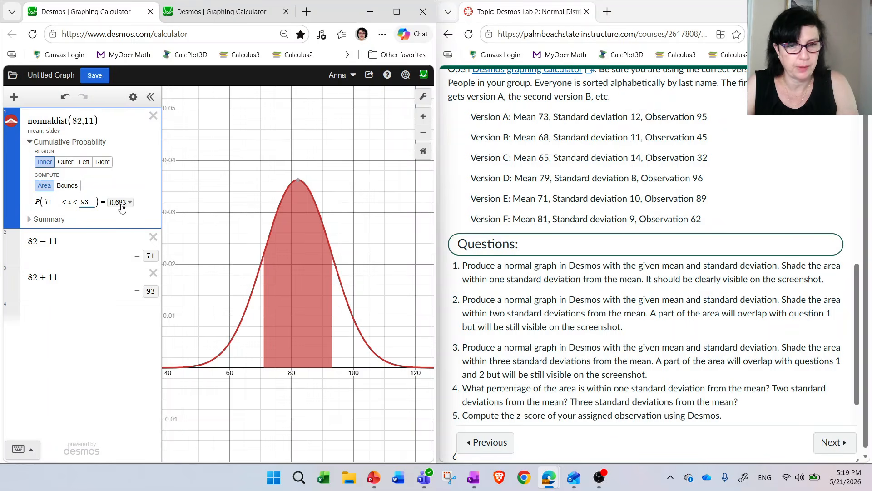
- Delete both helper calculations and create a second normal distribution with mean 82 and standard deviation 11
click(153, 238)
click(153, 237)
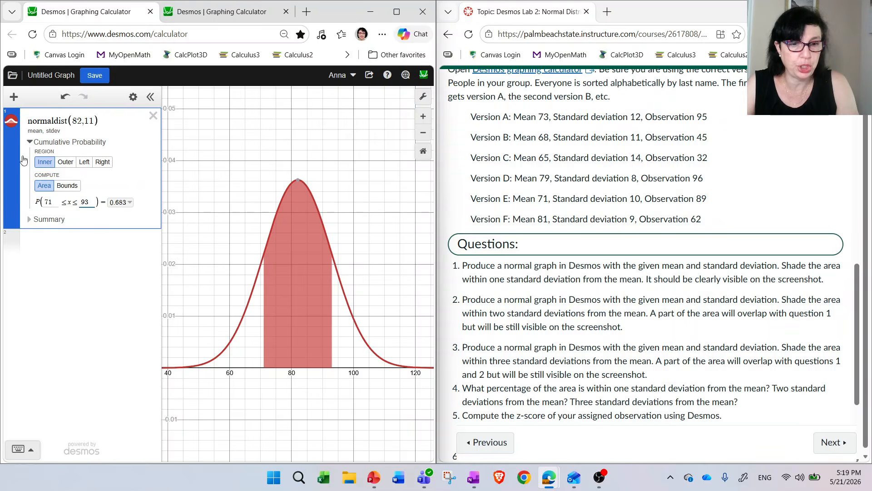
click(15, 99)
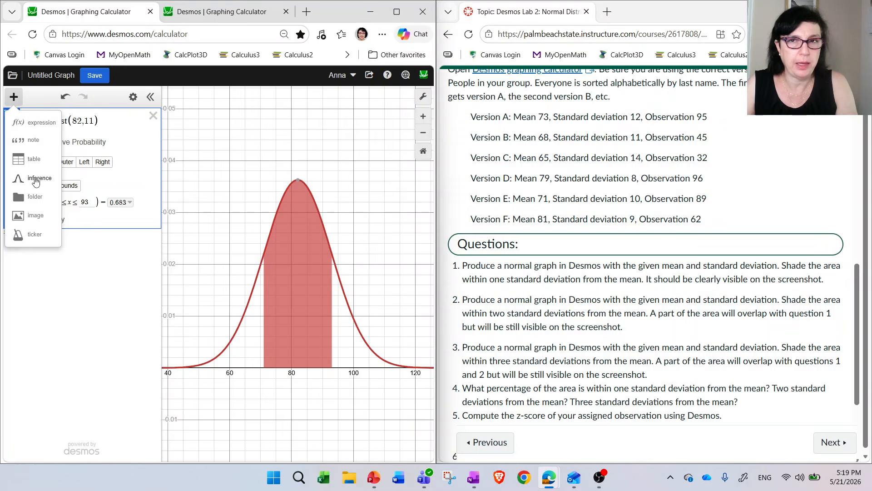
click(36, 180)
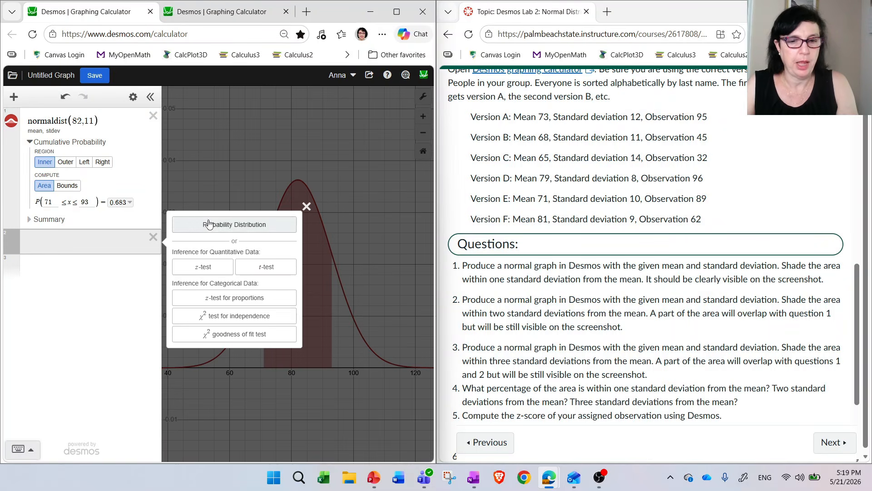
click(213, 226)
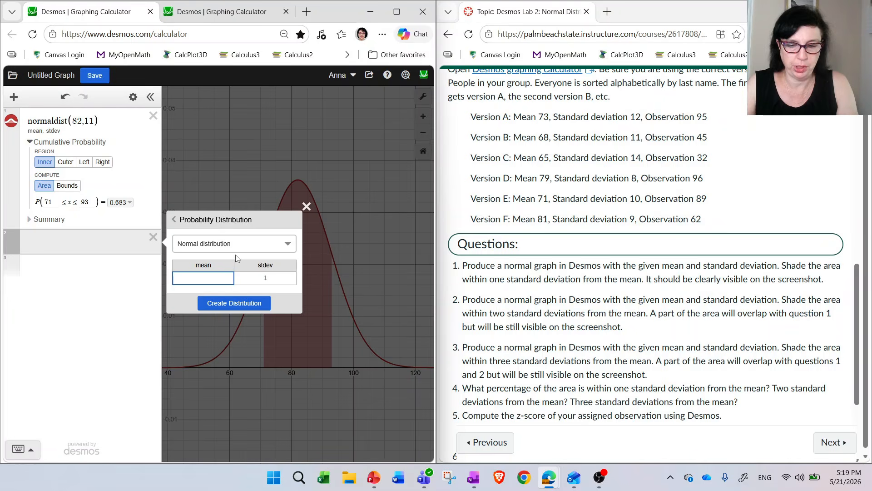
text(82)
key(Tab)
text(11)
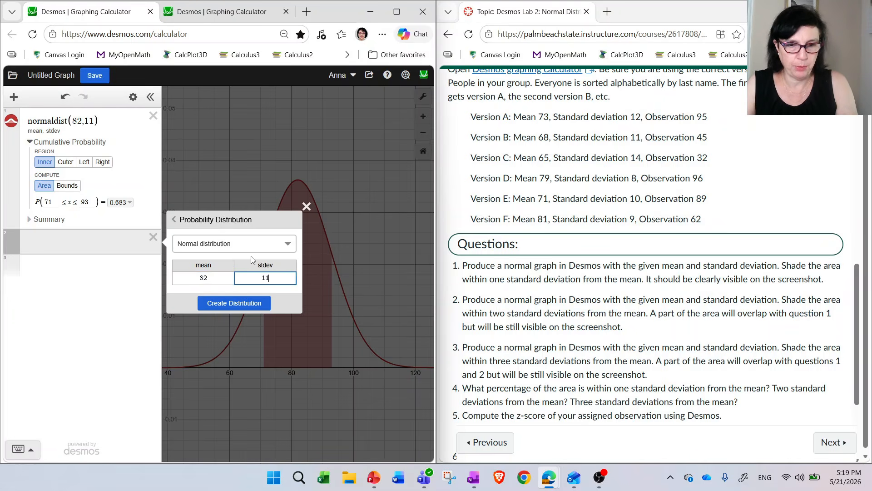
click(239, 306)
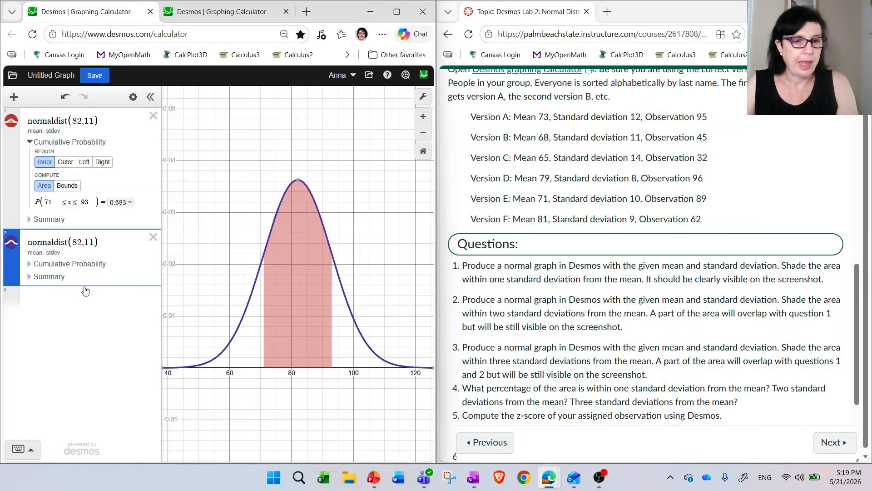
- Shade the second distribution's inner cumulative probability with a lower bound of 60, worked out as 82 − 2 · 11 in a separate expression
click(29, 264)
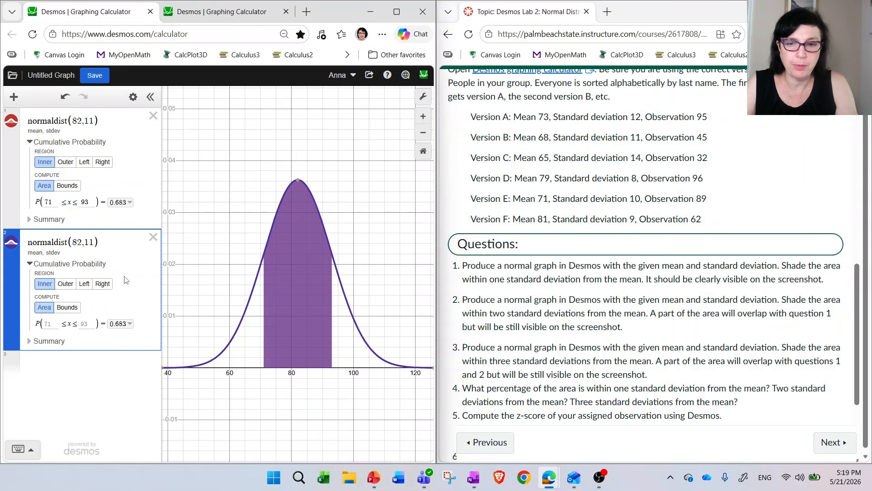
click(83, 367)
text(82)
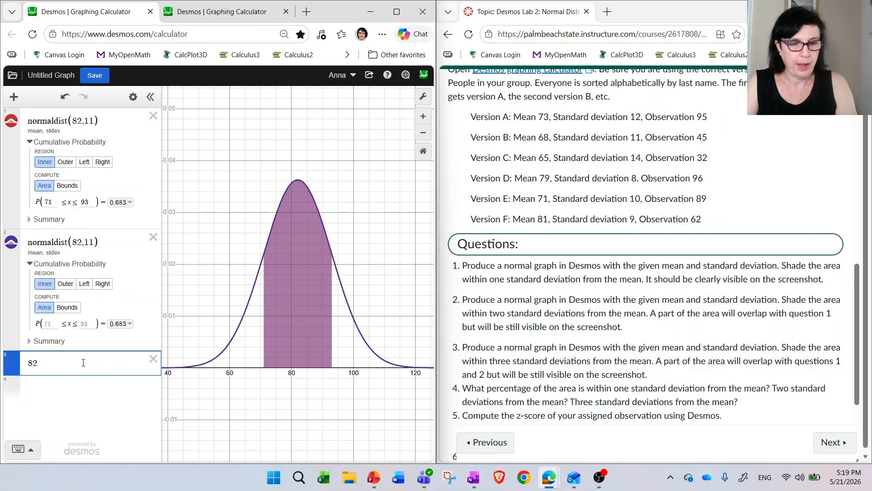
text(-2*)
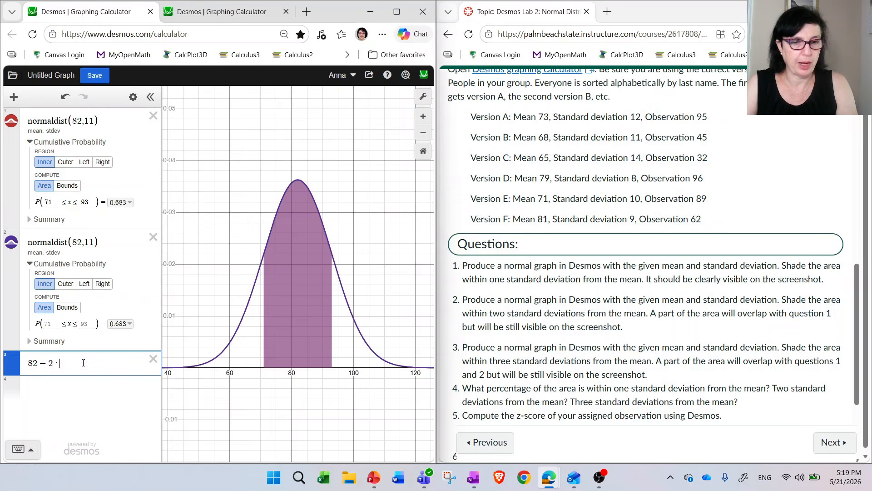
text(11)
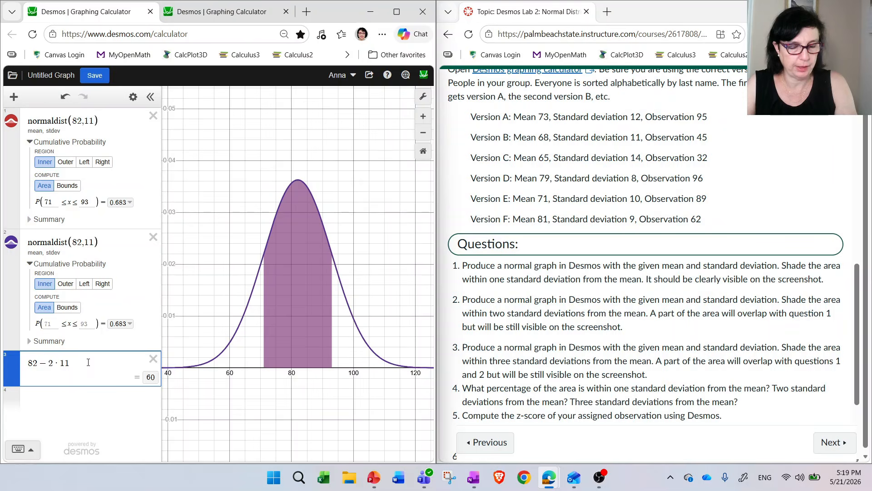
click(52, 322)
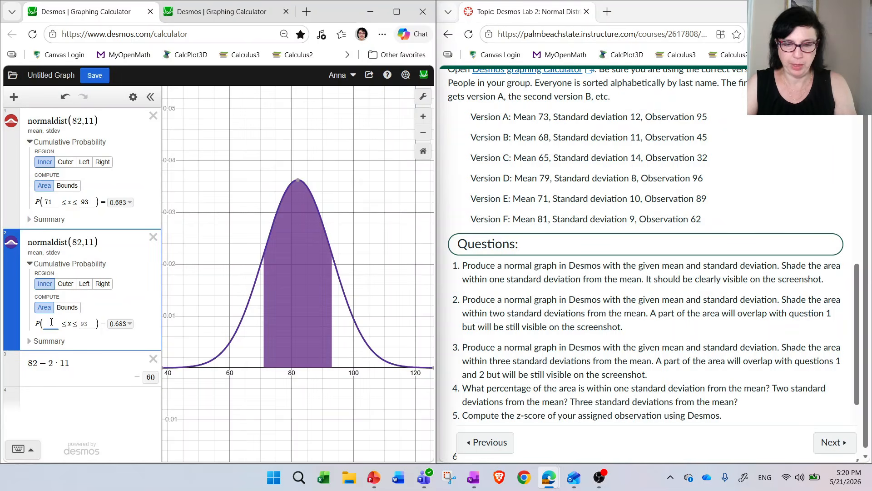
text(60)
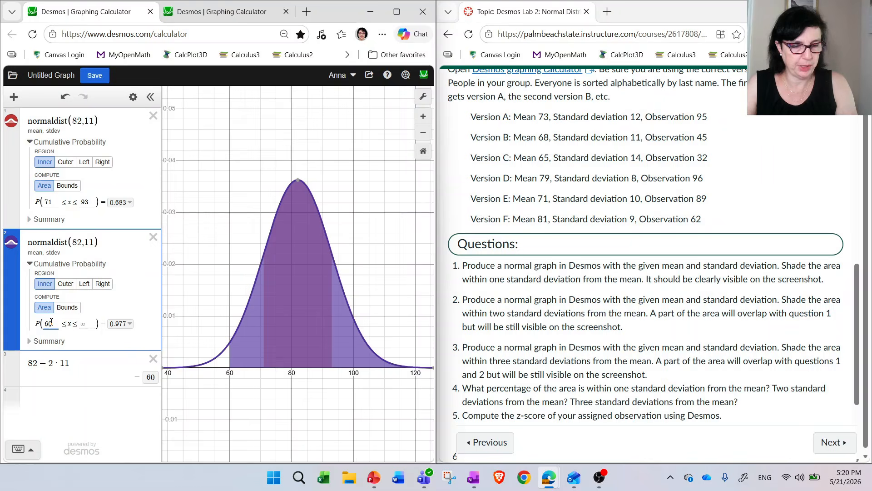
- Calculate 82 + 2 · 11 in a new expression and set the second distribution's inner upper bound to 104
click(66, 402)
text(82+)
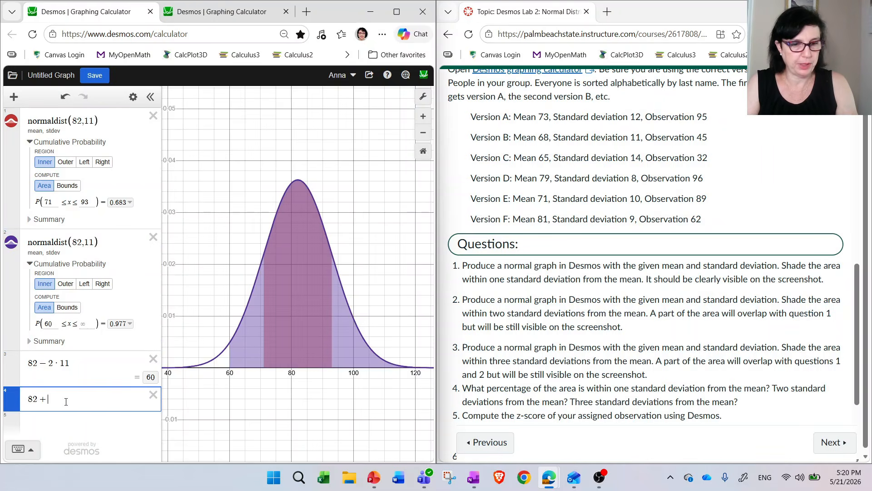
text(2*11)
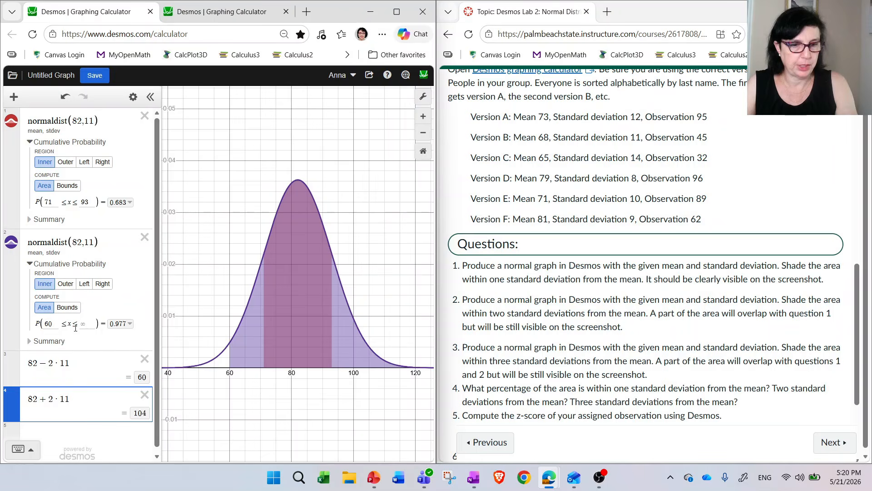
click(83, 322)
text(104)
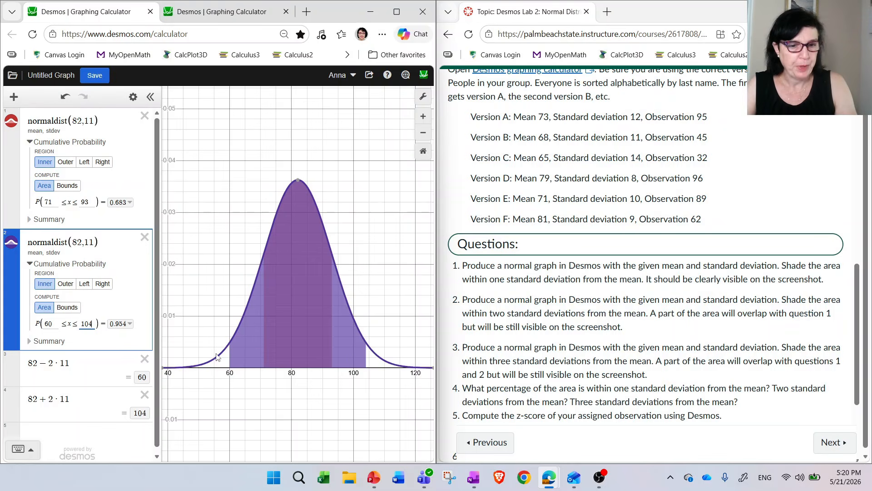
- Delete both helper calculations and create a third normal distribution with mean 82 and standard deviation 11
click(144, 359)
click(153, 359)
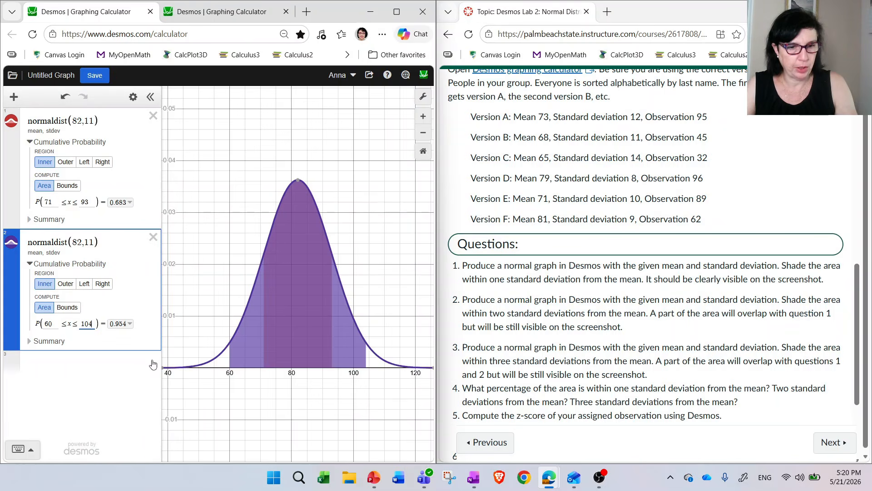
click(14, 97)
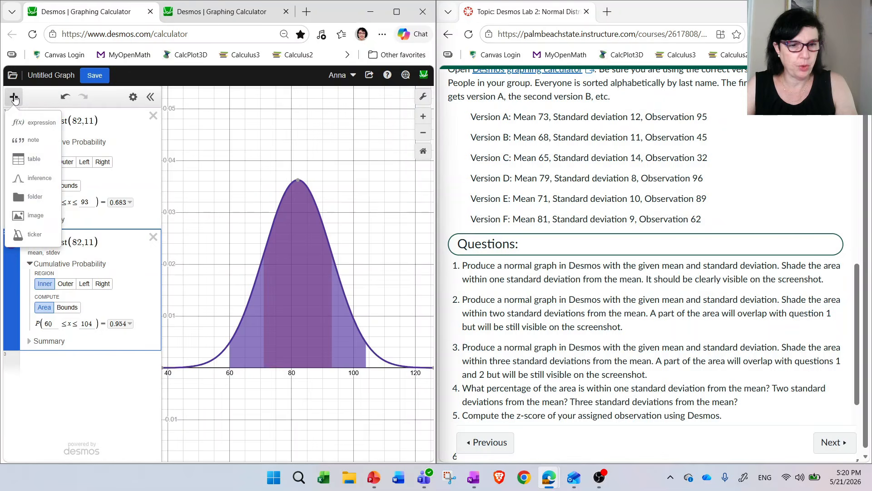
click(40, 181)
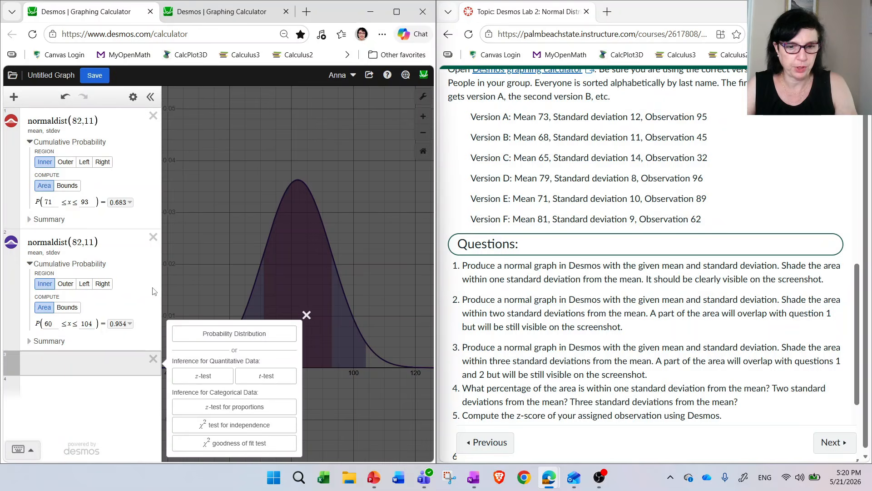
click(255, 334)
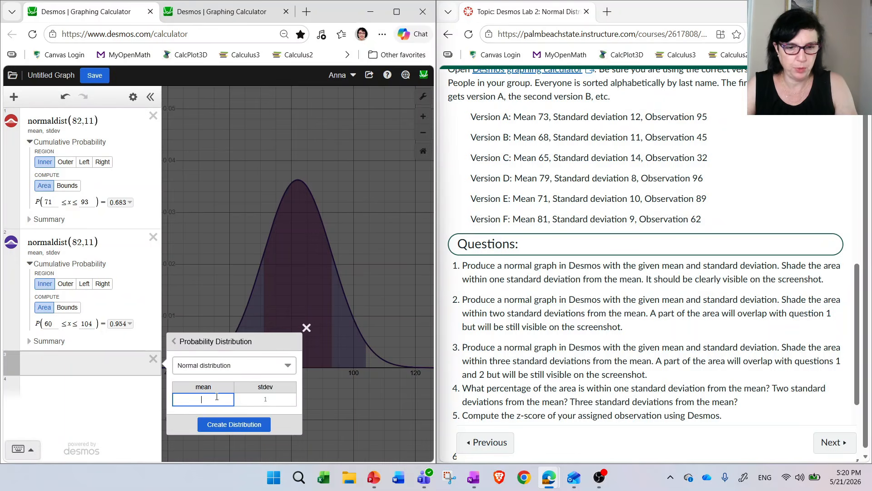
text(82)
key(Tab)
text(11)
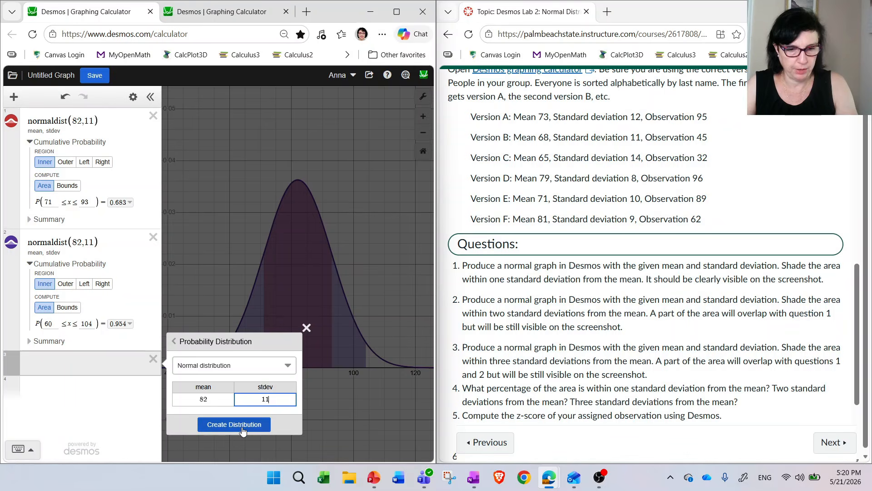
click(233, 424)
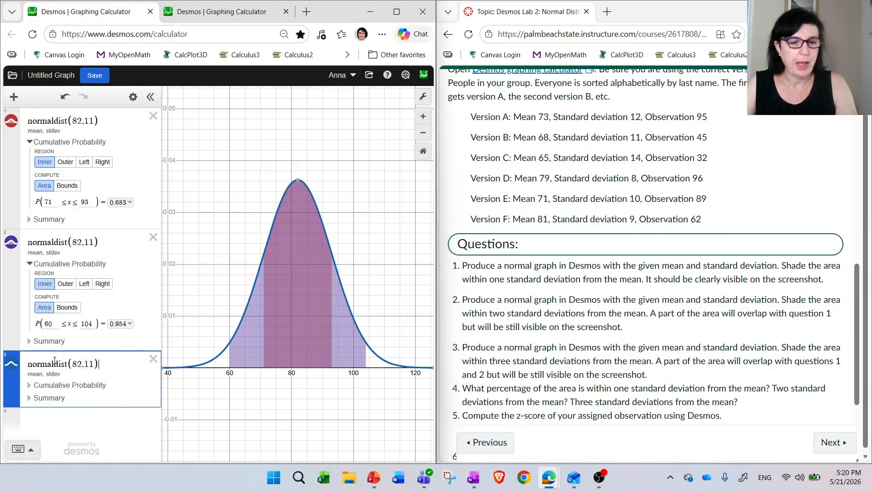
- Shade the third distribution's inner cumulative probability with a lower bound of 49, worked out as 82 − 3 · 11 in a separate expression
click(29, 385)
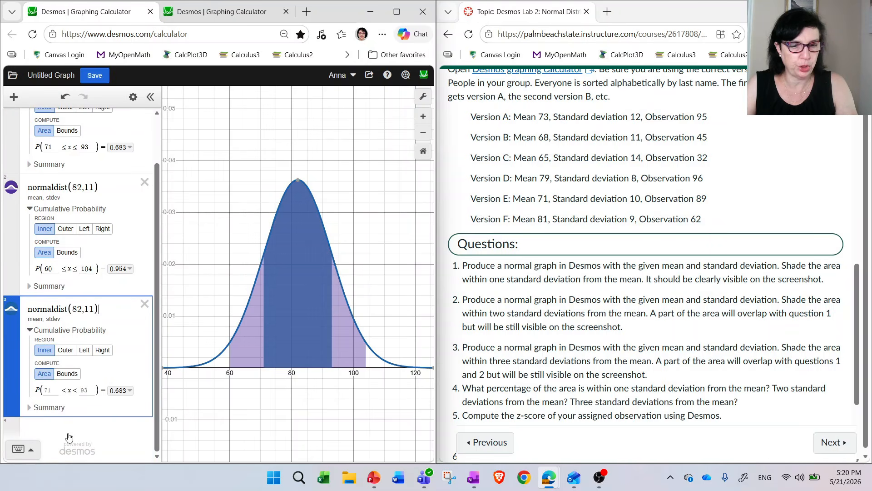
click(68, 437)
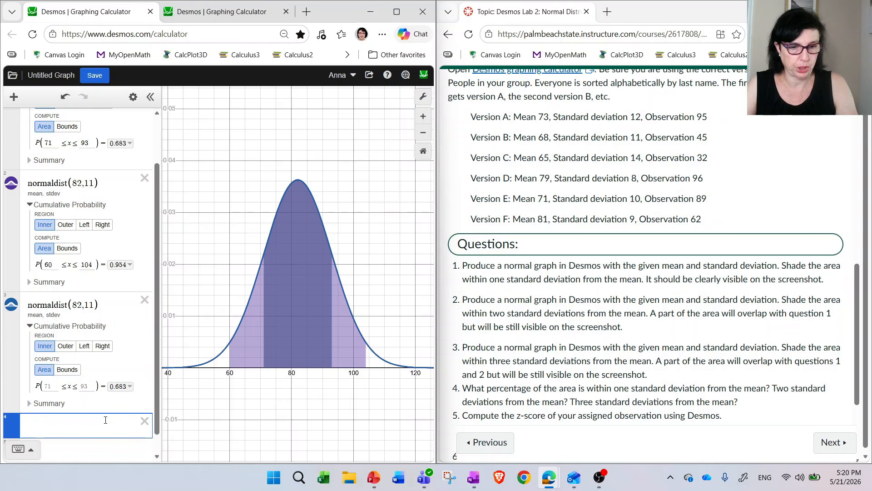
text(82)
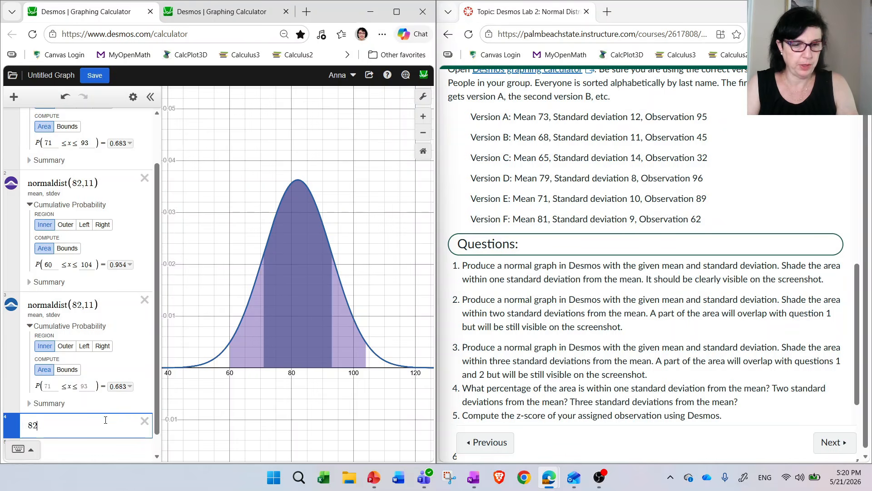
text(-3*)
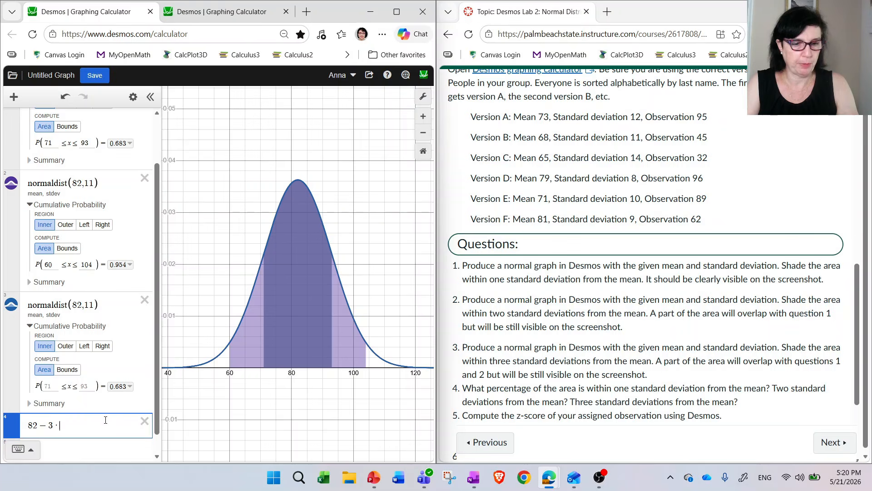
text(11)
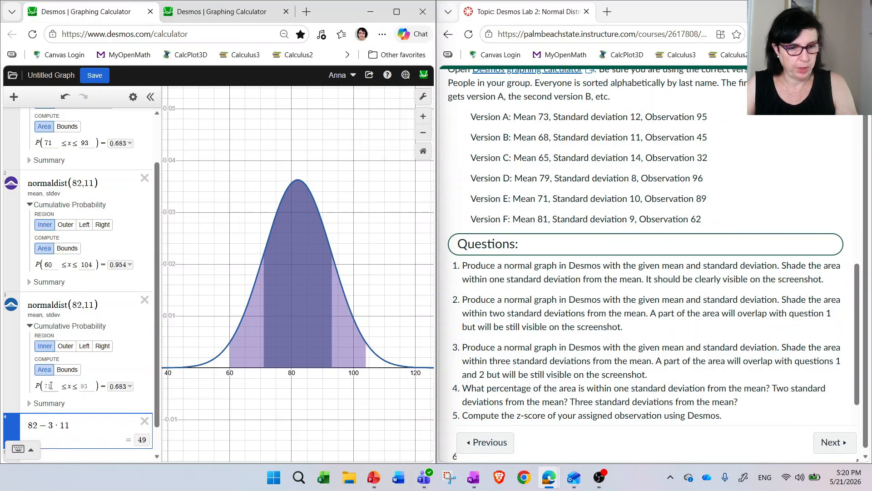
click(50, 386)
text(49)
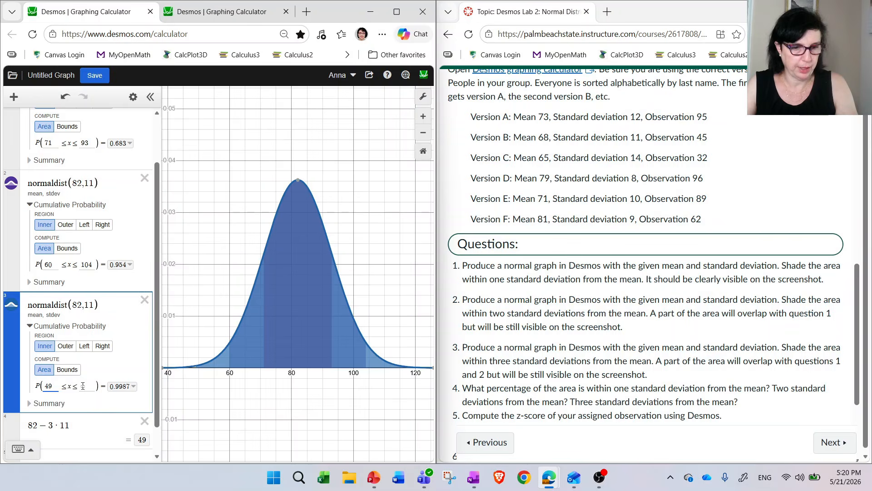
- Change the helper calculation to 82 + 3 · 11, set the third distribution's upper bound to 115 and delete the helper
click(84, 431)
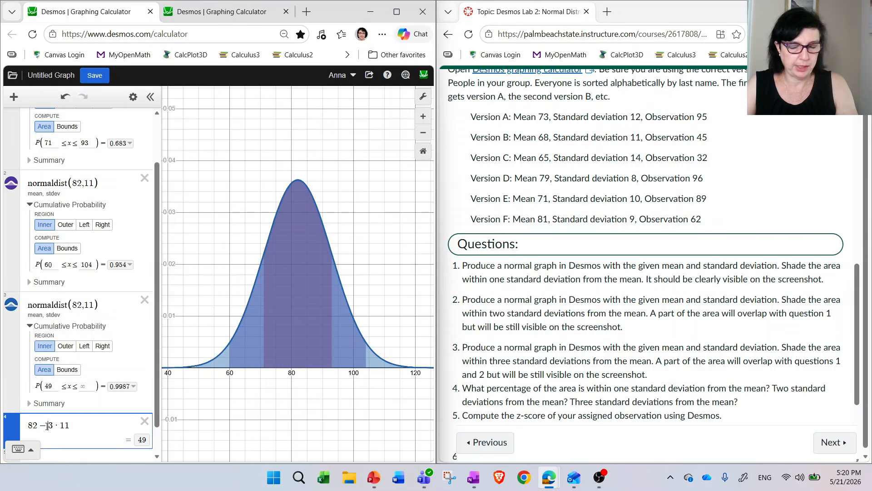
click(47, 425)
key(BackSpace)
text(+)
click(86, 385)
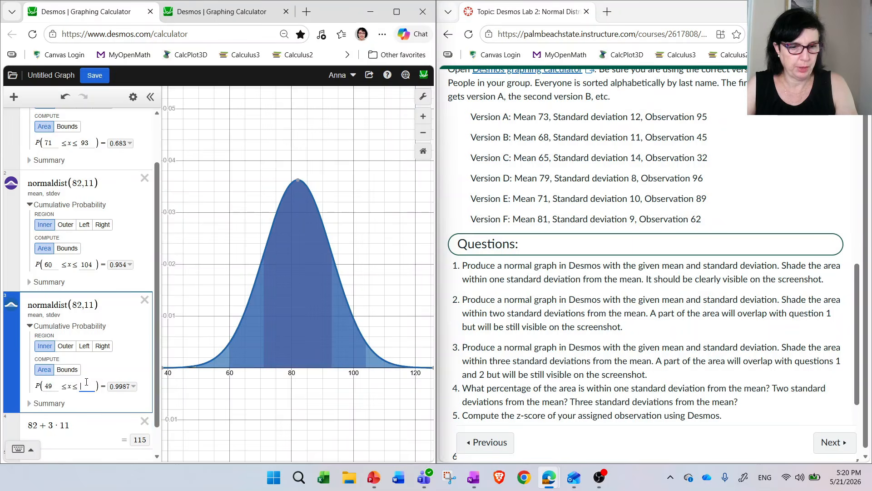
text(115)
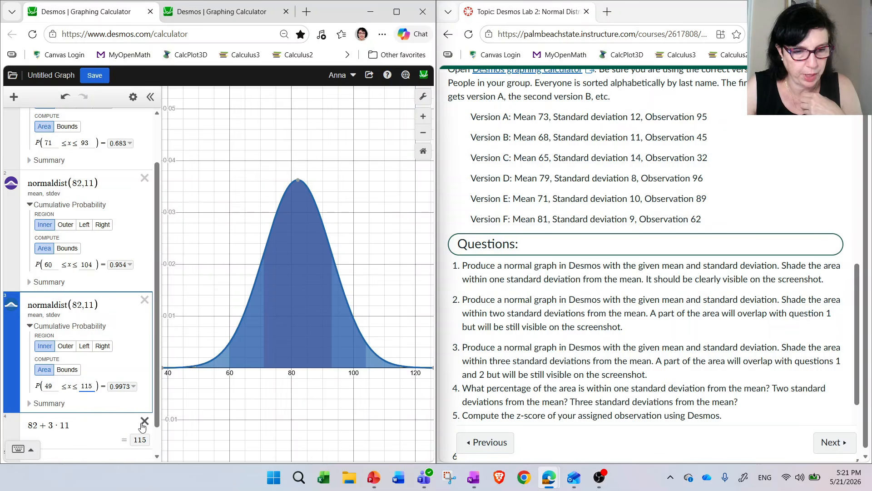
click(145, 420)
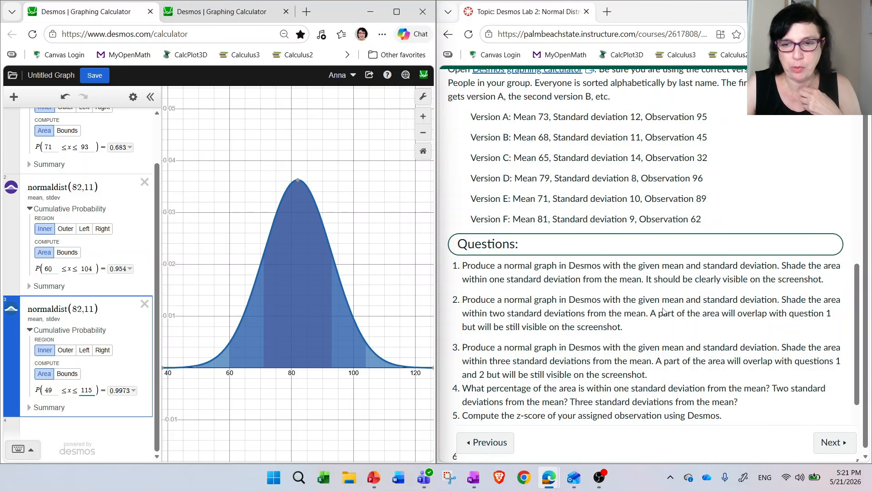
- Compute the z-score of observation 95 in a new expression as the fraction (95 − 82) over 11
scroll(663, 312, down, 2)
scroll(682, 255, up, 4)
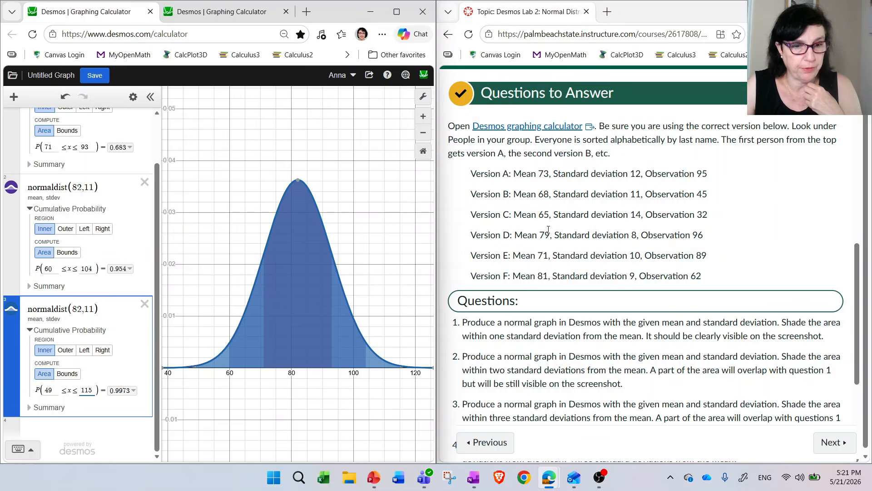
click(72, 431)
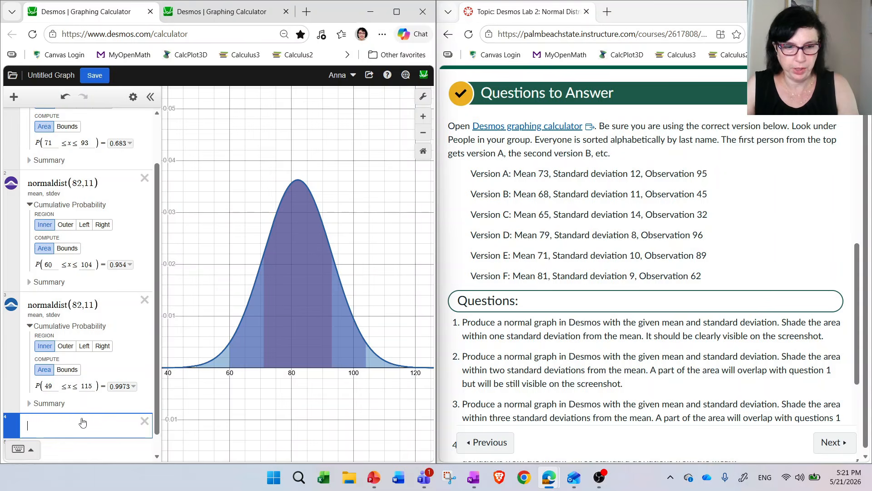
click(29, 456)
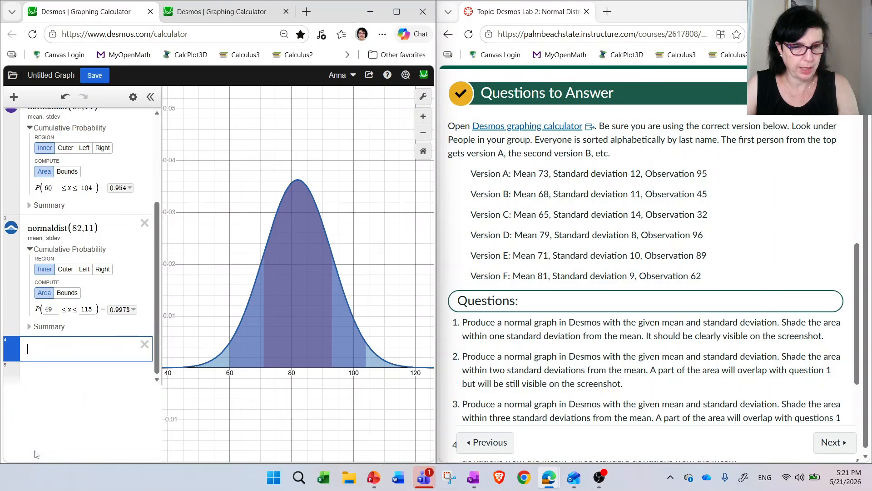
click(304, 397)
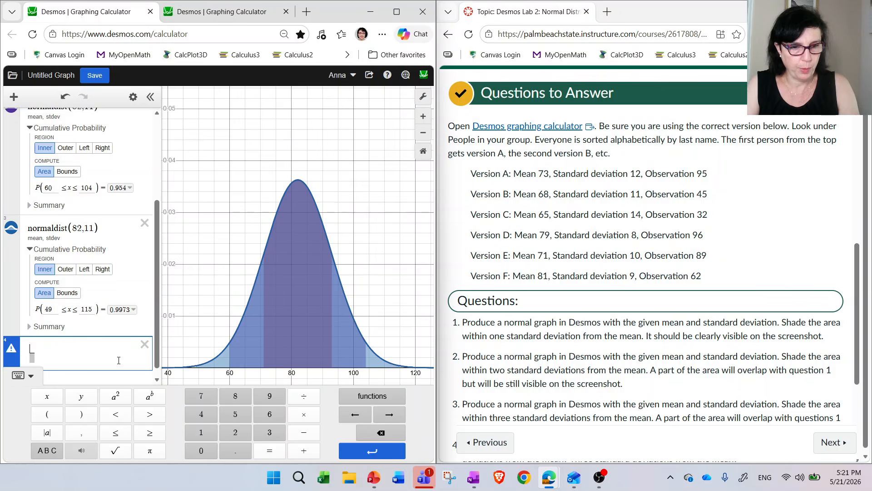
text(95)
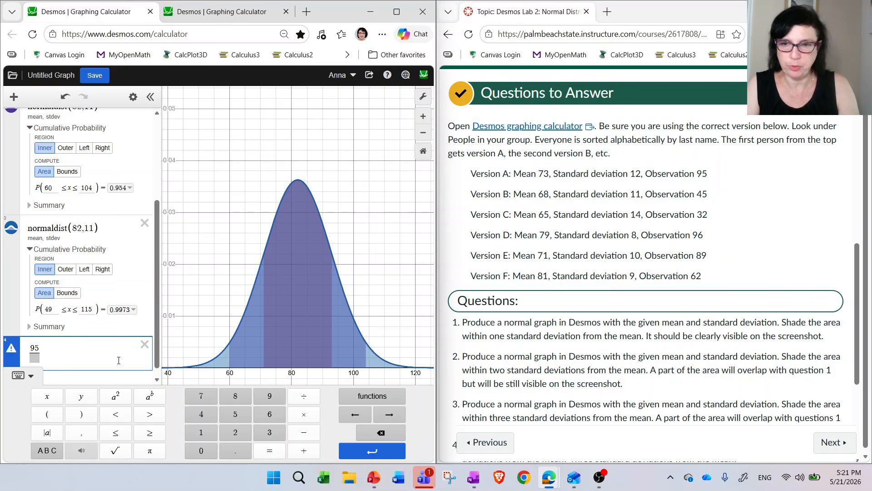
text(-822)
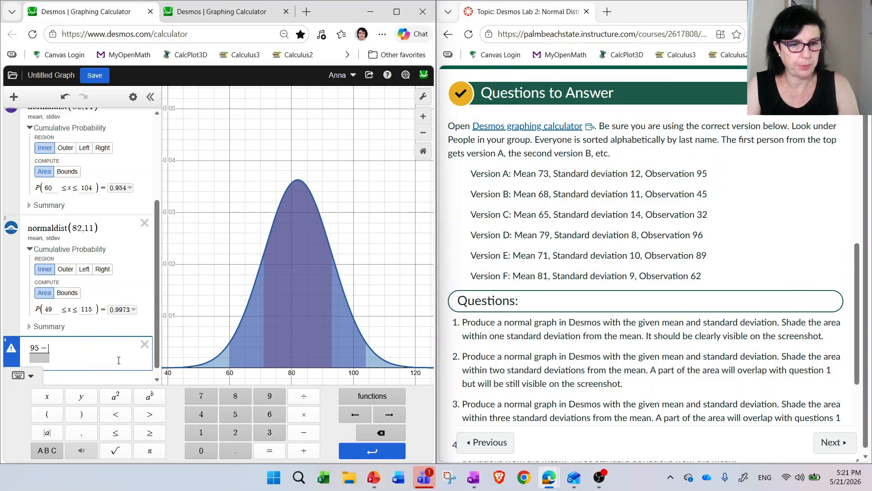
key(Down)
text(11)
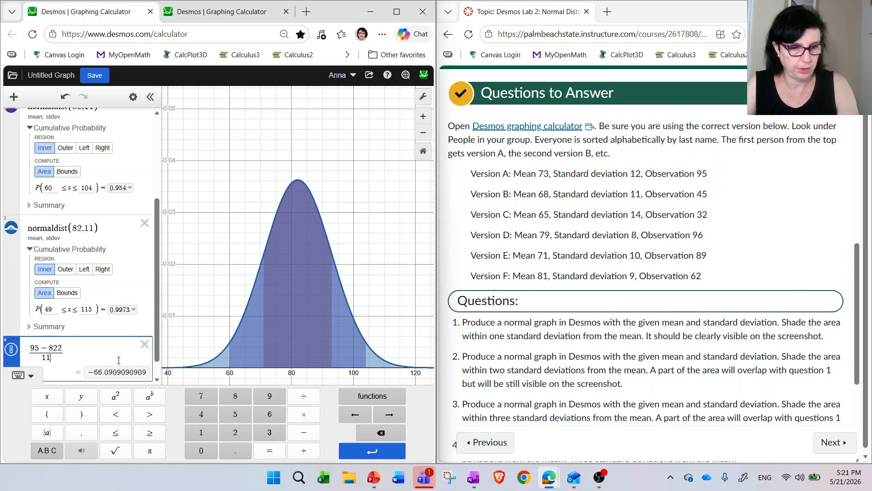
key(Right)
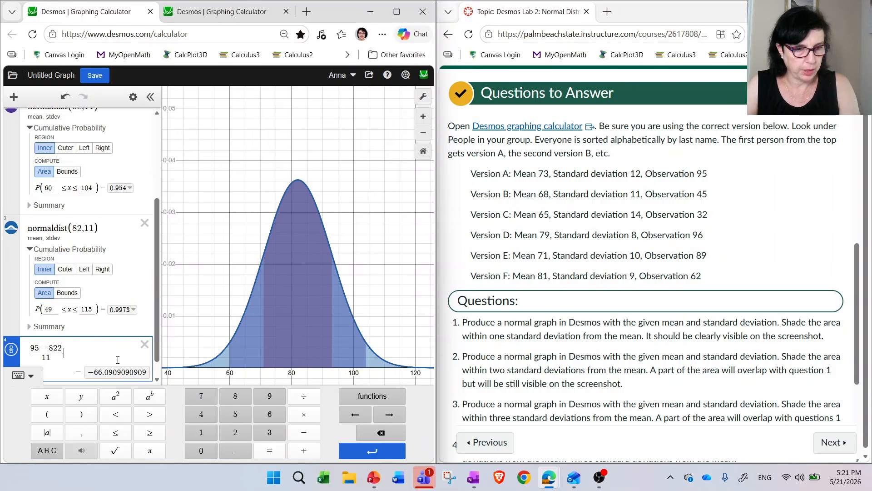
key(BackSpace)
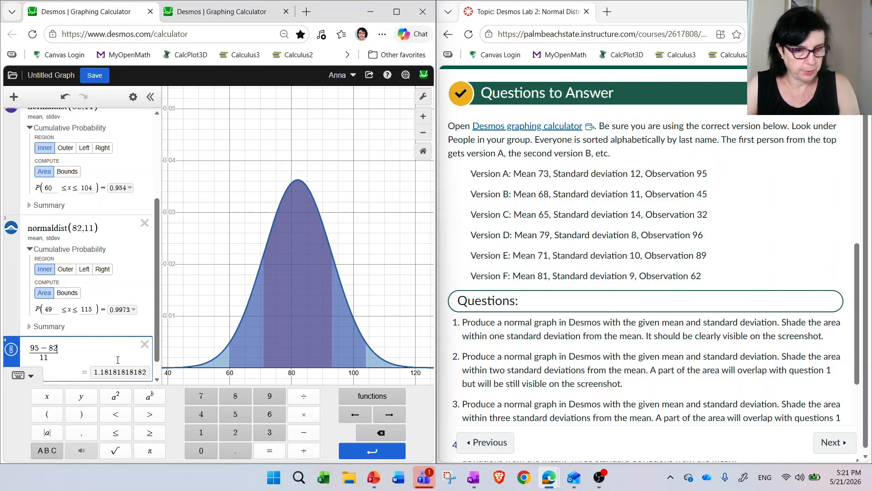
click(31, 376)
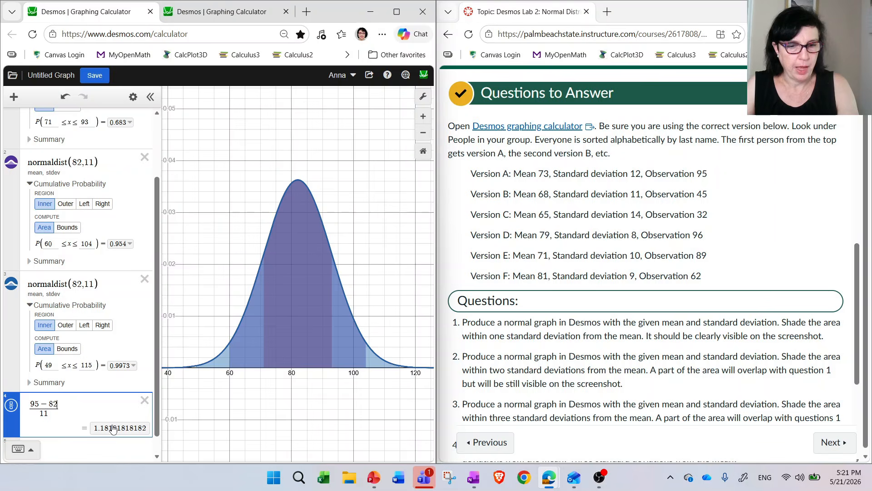
- Plot the z-score as the point (1.18, 0) in the blank graph open in the second calculator
scroll(677, 379, down, 4)
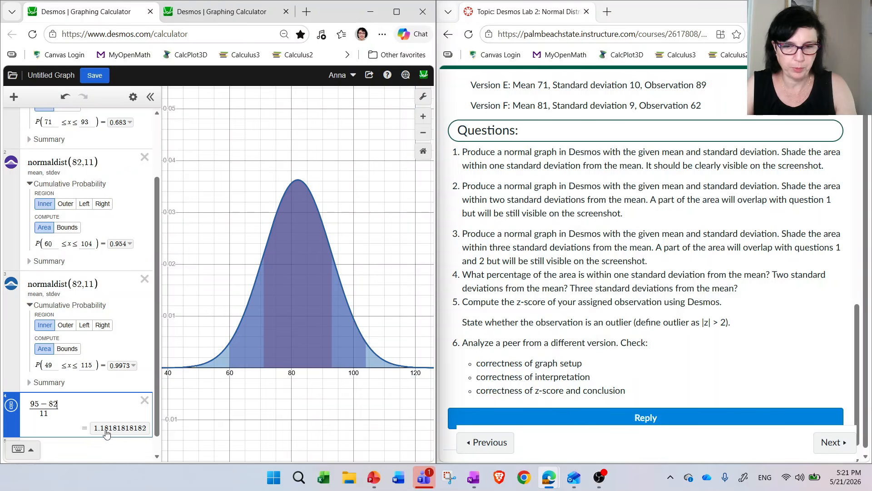
click(228, 15)
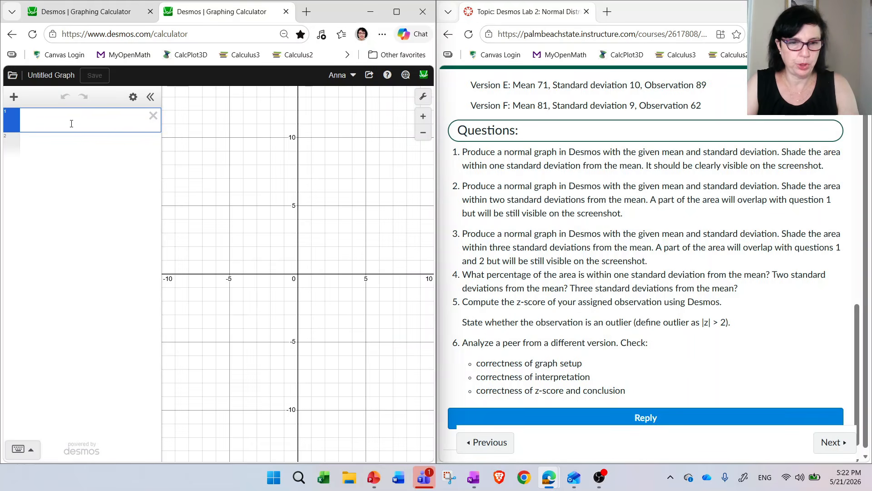
text((1.18)
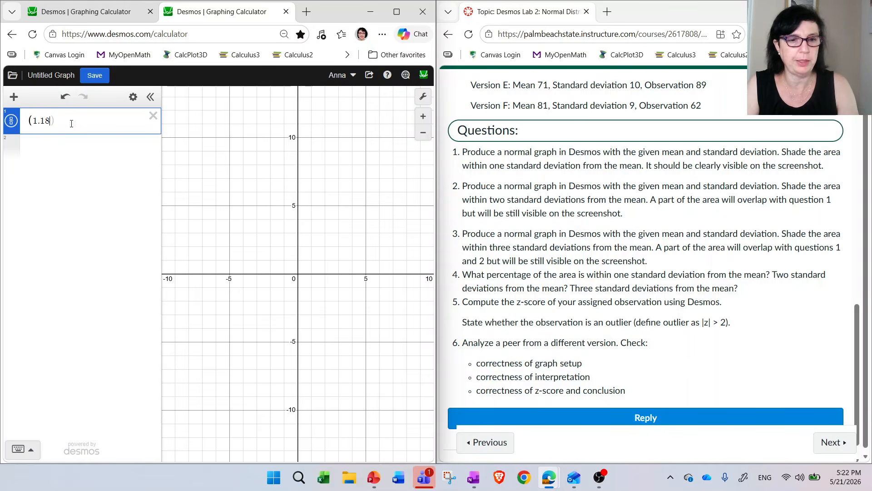
text(,0)
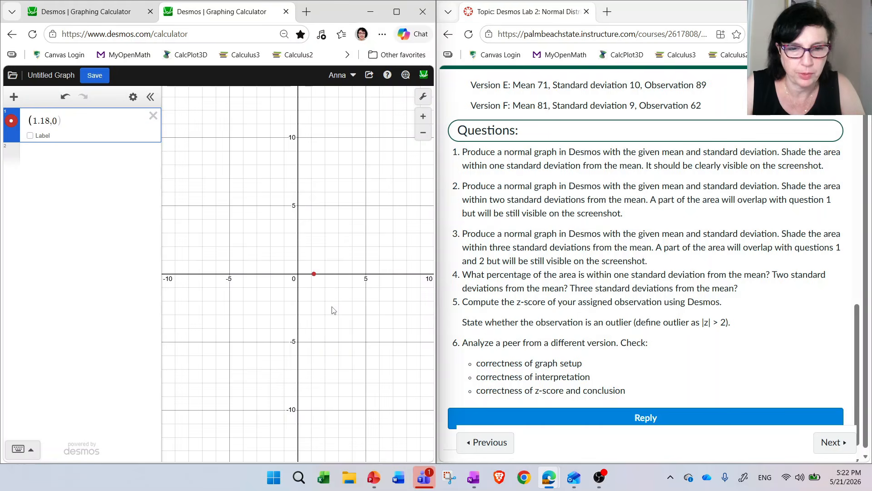
scroll(332, 309, up, 3)
scroll(327, 309, up, 3)
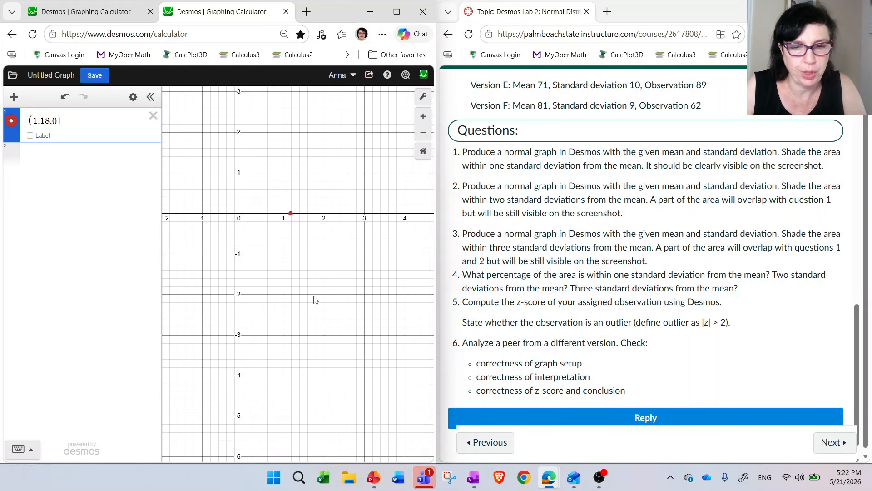
drag(293, 230, 326, 242)
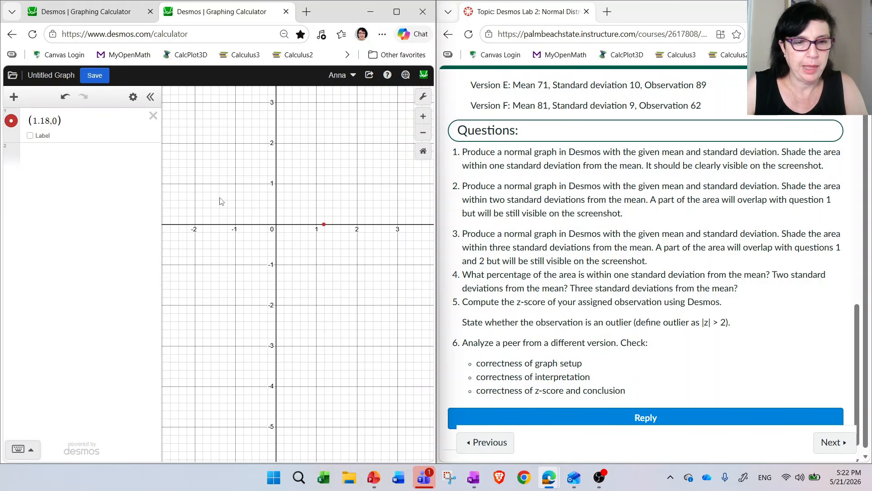
- Plot the point (2.14, 0) as a second example z-score in a new expression
click(70, 157)
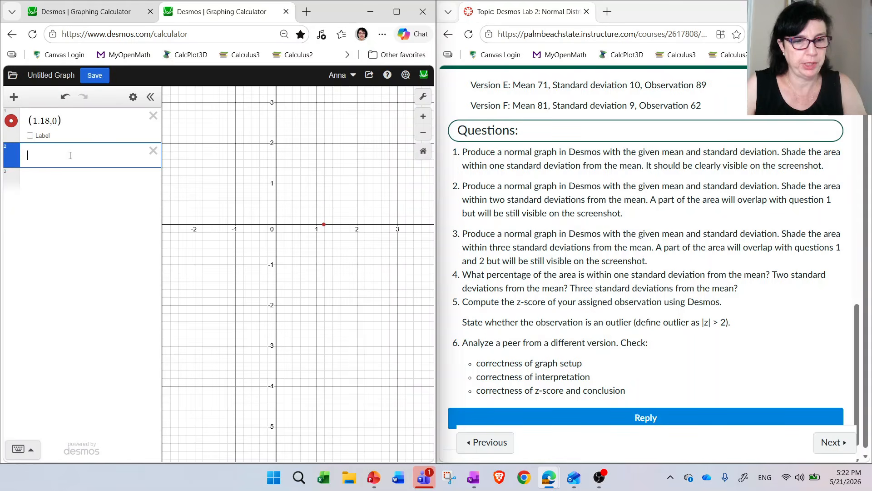
text((2.14,)
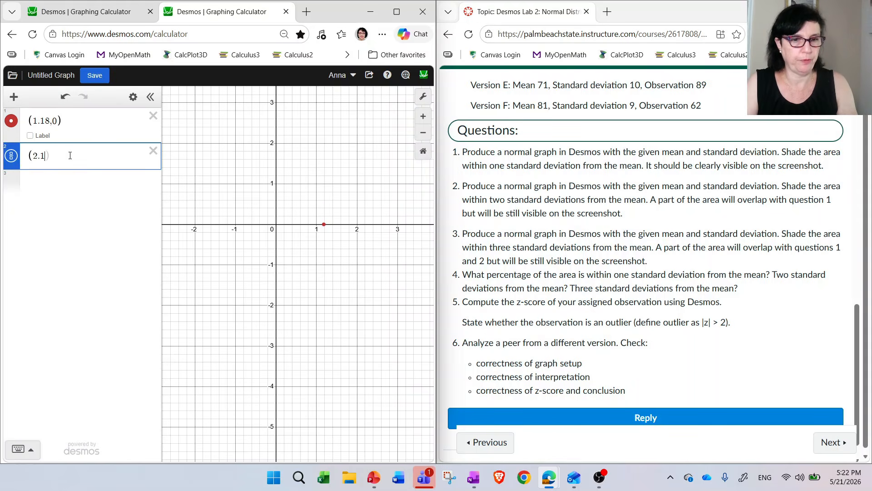
text(0)
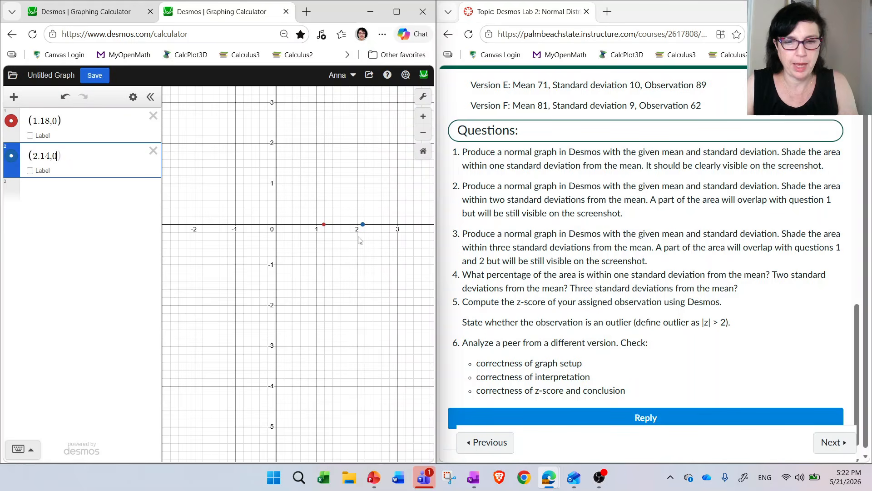
scroll(361, 237, up, 1)
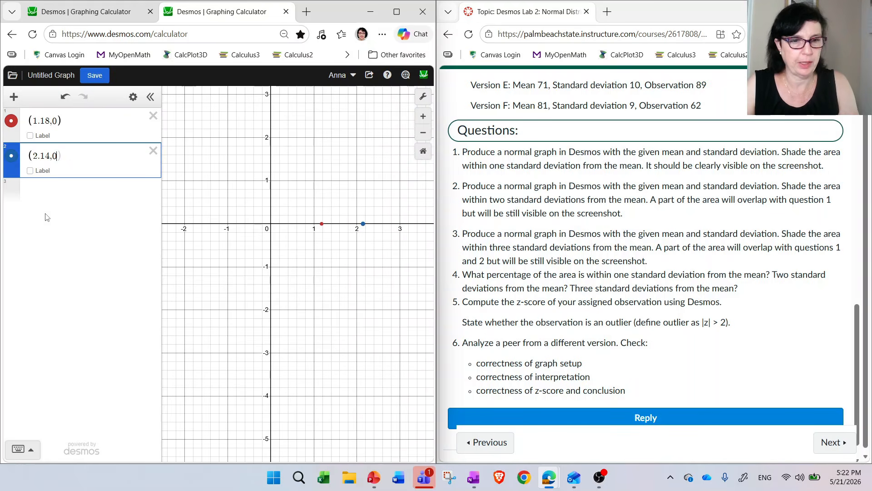
- Add the point (−2.3, 0) as a third, negative example z-score
click(42, 193)
text(()
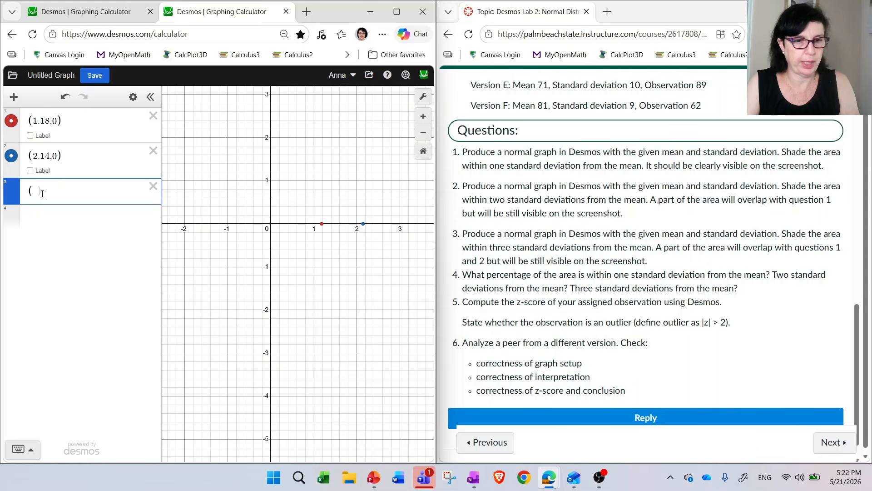
text(-2.3)
text(,0)
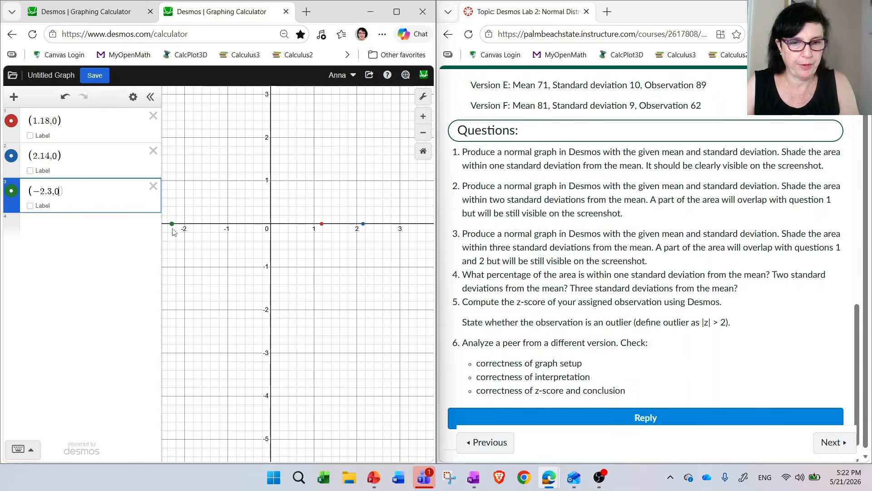
- Examine where the three plotted z-scores lie relative to −2 and 2 on the horizontal axis
scroll(176, 243, up, 2)
drag(177, 243, 229, 241)
scroll(227, 242, up, 3)
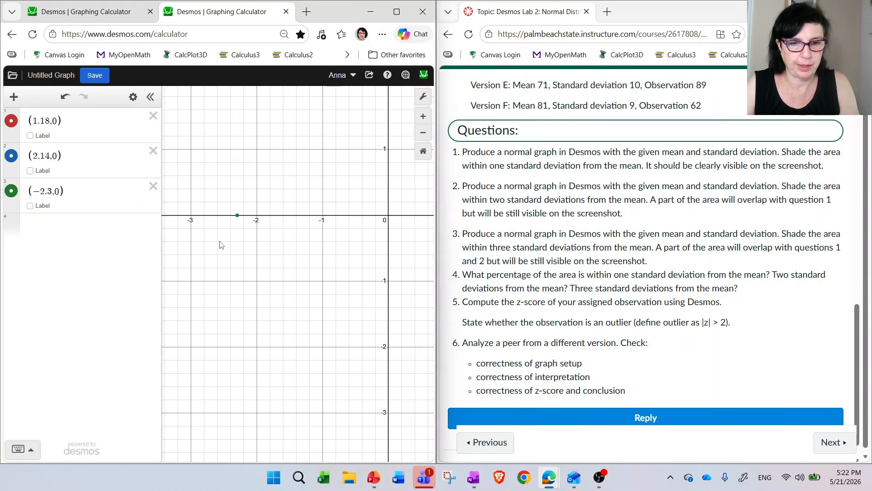
scroll(279, 230, down, 3)
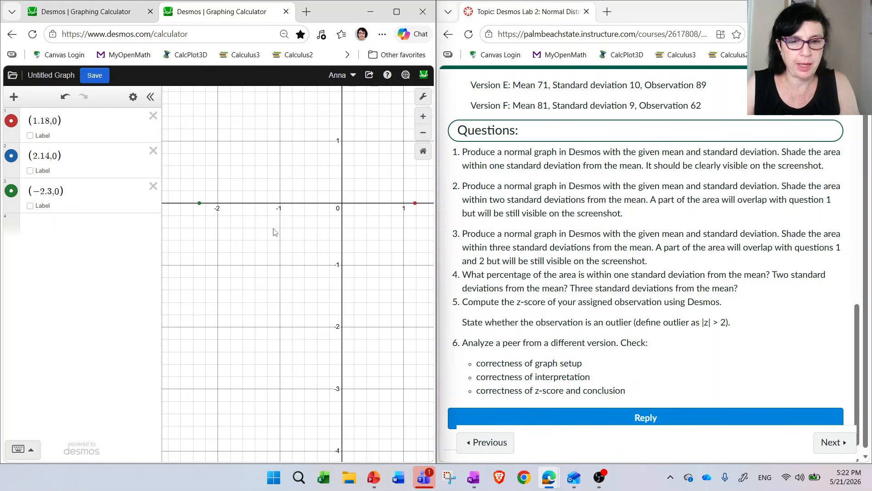
scroll(406, 223, down, 1)
scroll(352, 222, down, 2)
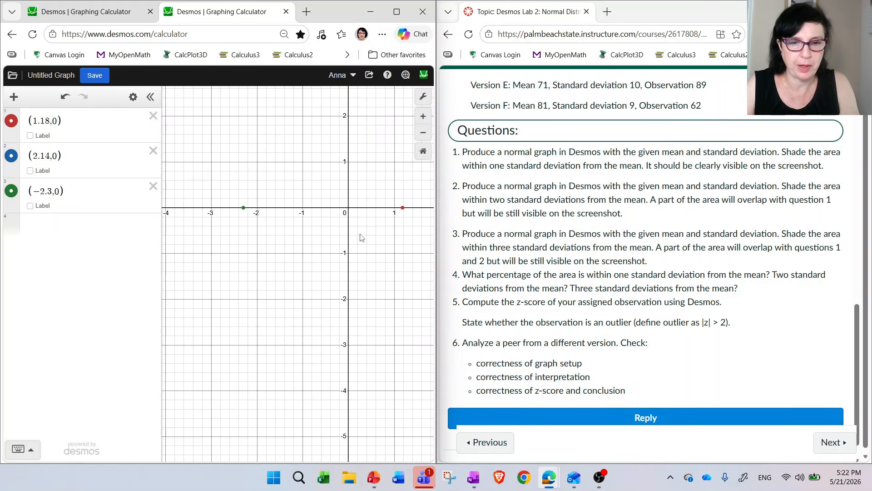
drag(380, 237, 334, 239)
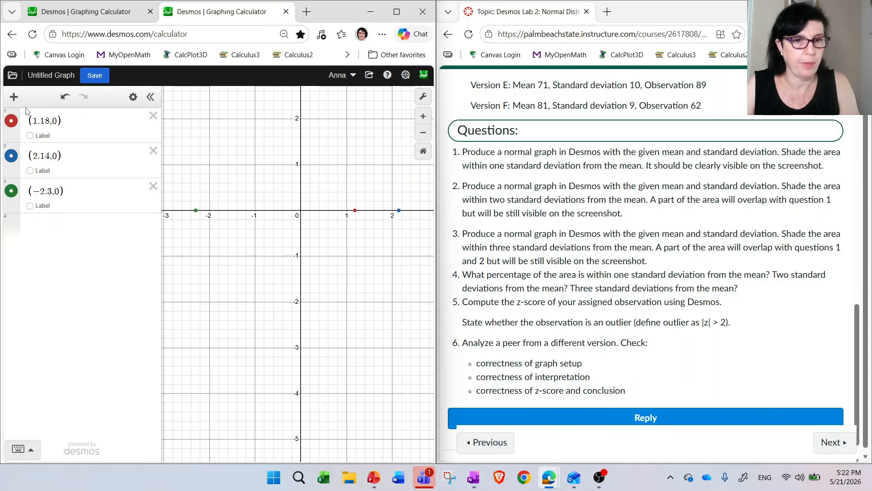
scroll(589, 305, down, 2)
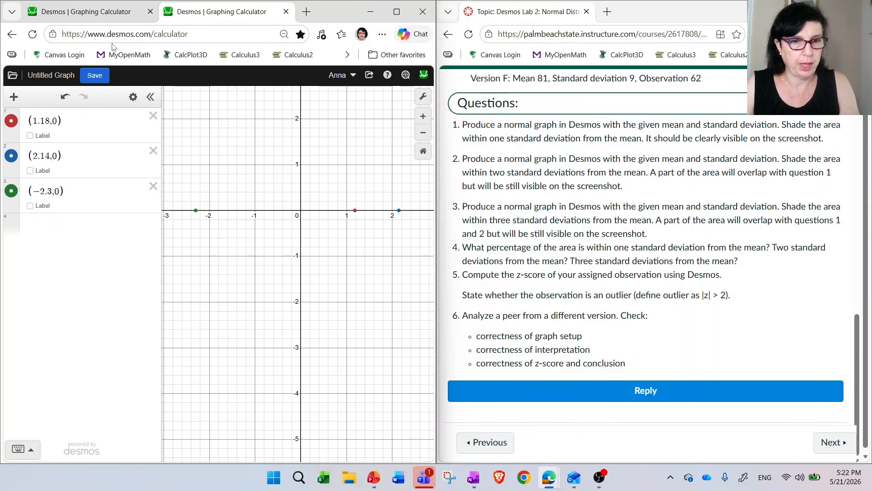
- Return to the calculator with the three shaded normal distributions and maximize its window so all expressions fit alongside the graph
click(108, 12)
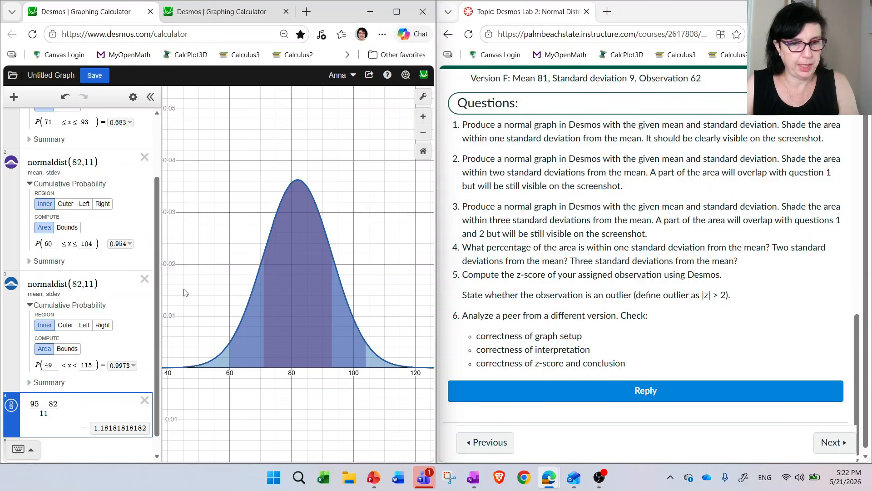
scroll(173, 261, down, 2)
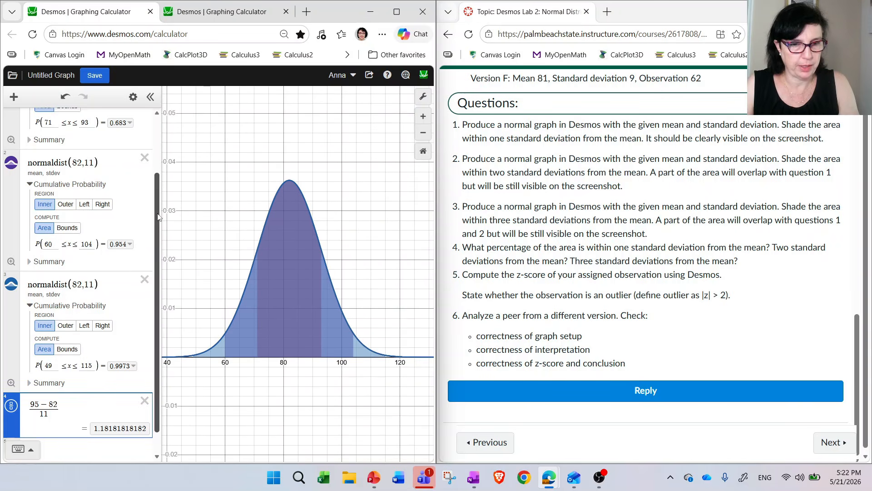
scroll(154, 233, up, 2)
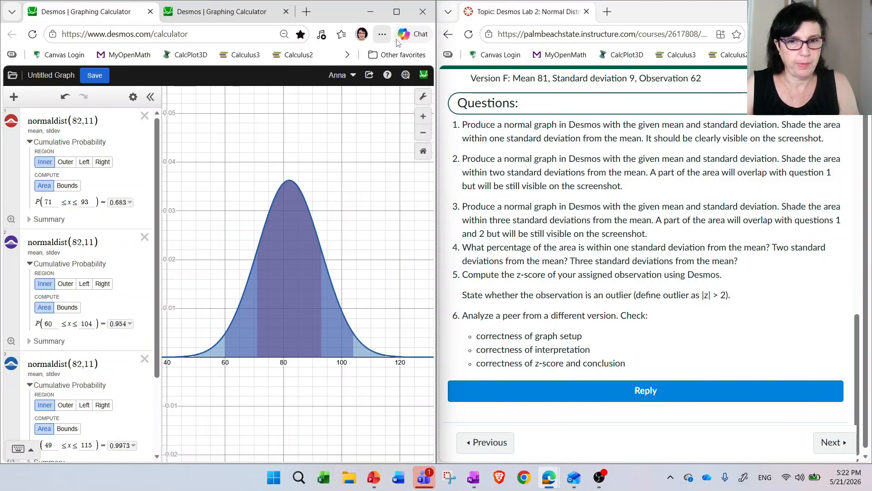
click(396, 11)
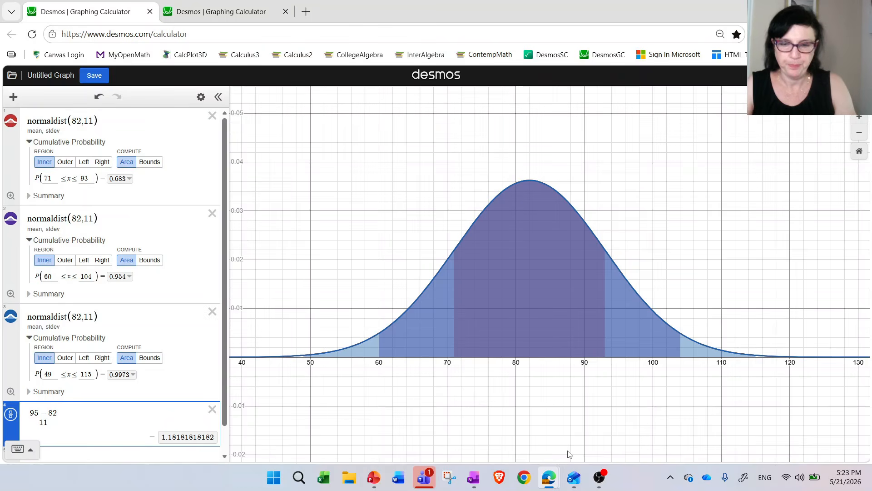
- Switch to Snipping Tool, capture the calculator page with its expressions and shaded graph, and copy the capture
click(445, 477)
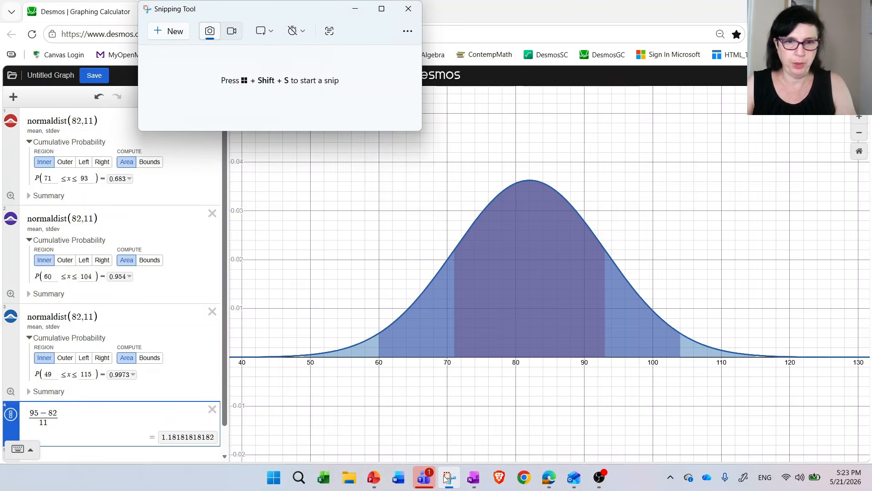
click(176, 32)
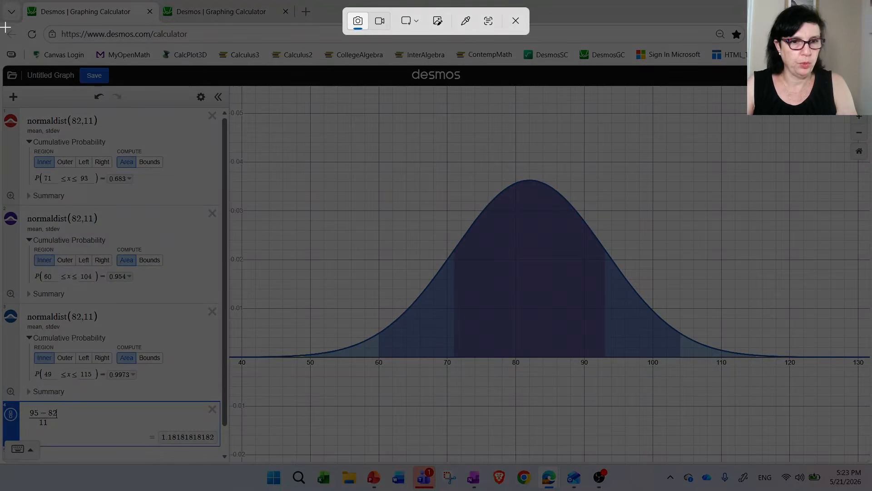
drag(5, 26, 834, 453)
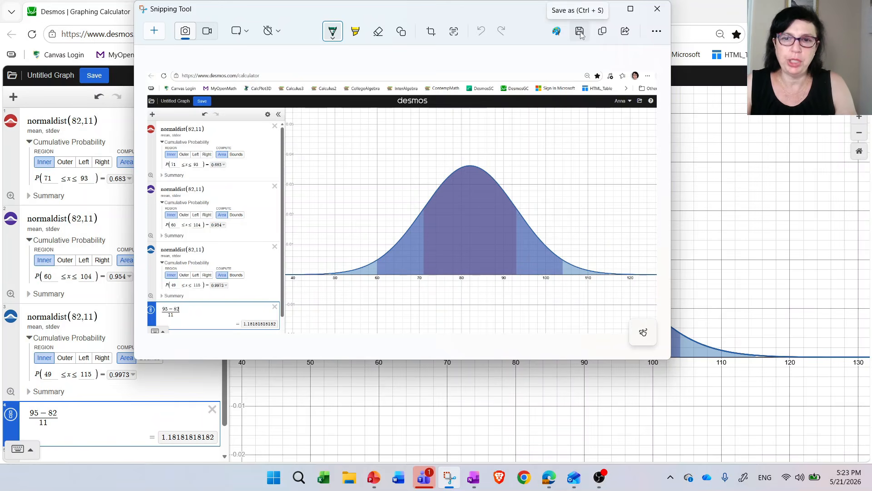
click(603, 31)
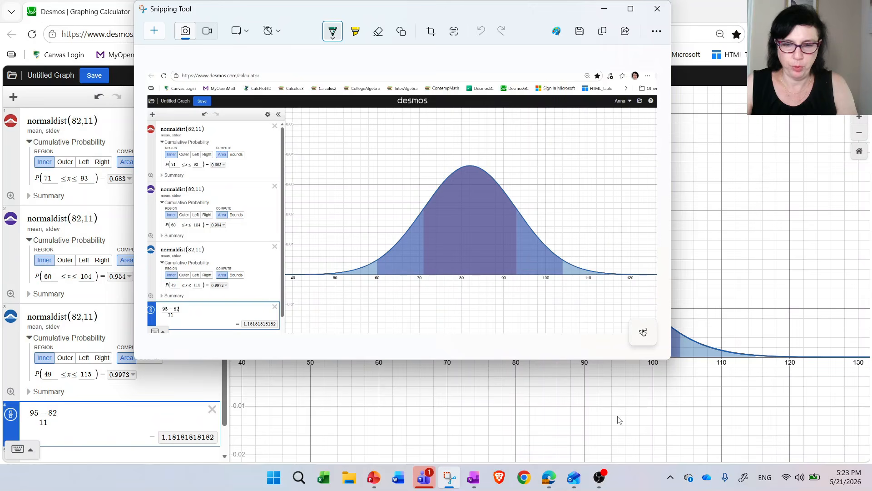
- Switch to the browser window with the Desmos Lab 2 discussion in Canvas and maximize it
mouse_move(552, 487)
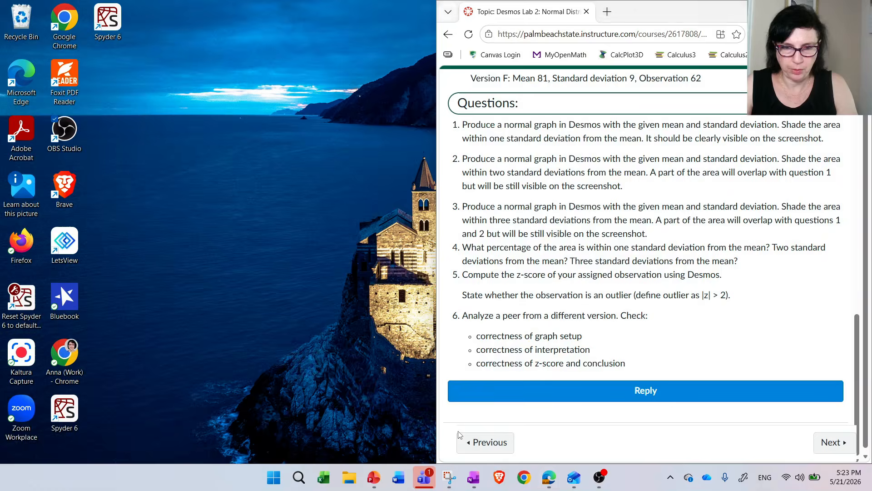
click(468, 450)
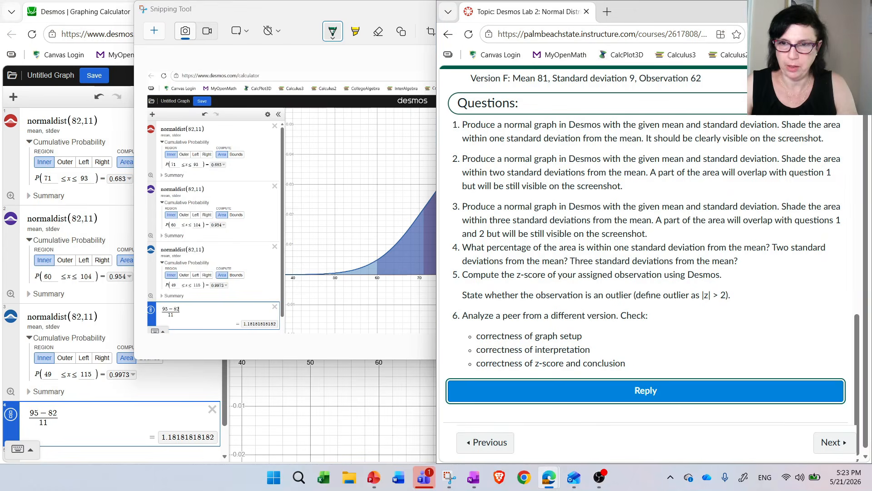
click(833, 9)
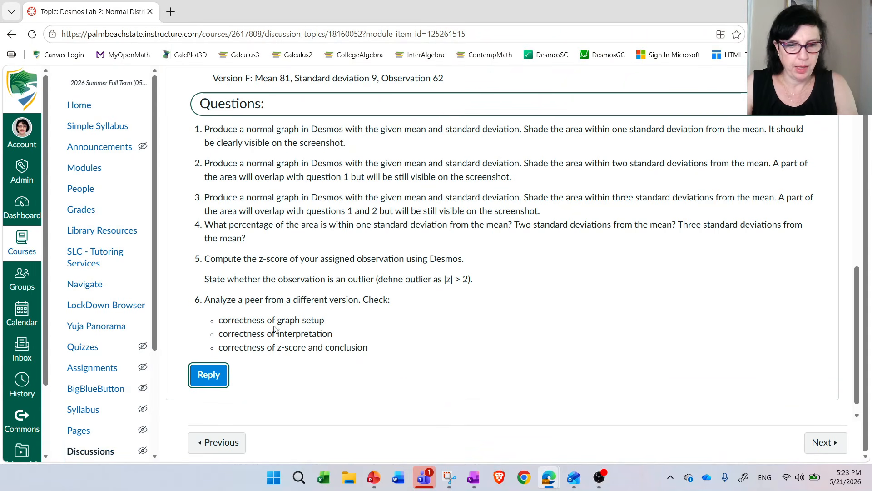
- Start a reply to the discussion and paste the copied calculator screenshot into it
click(198, 381)
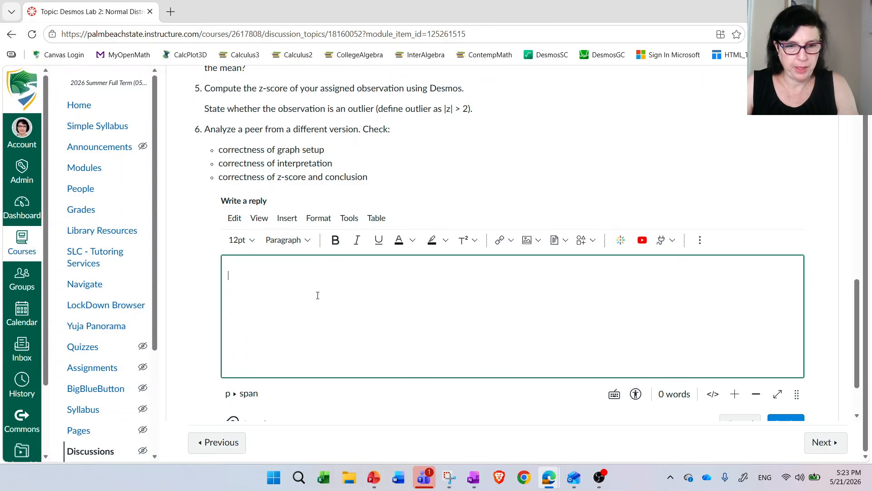
key(ctrl+v)
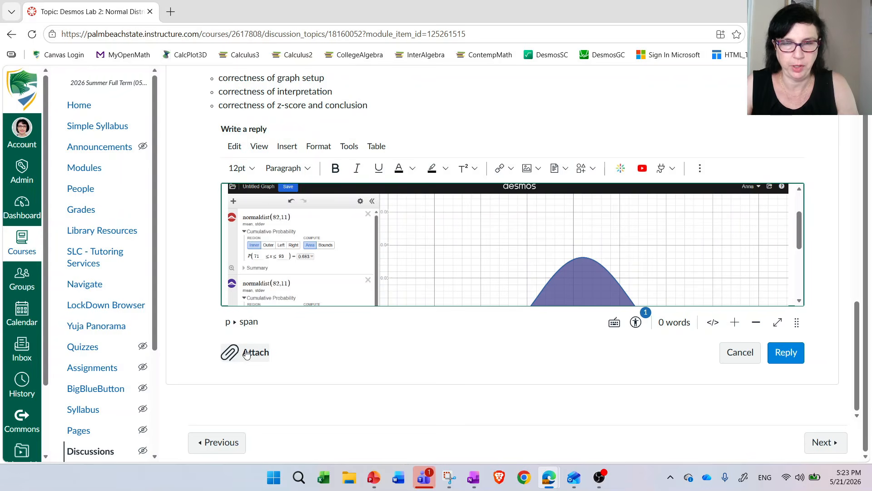
scroll(581, 224, down, 1)
scroll(582, 225, down, 2)
scroll(563, 232, up, 5)
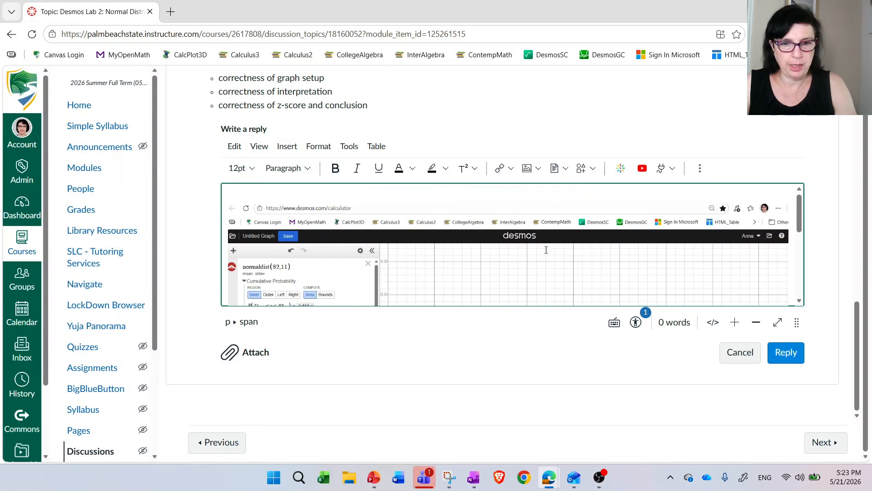
scroll(555, 239, down, 5)
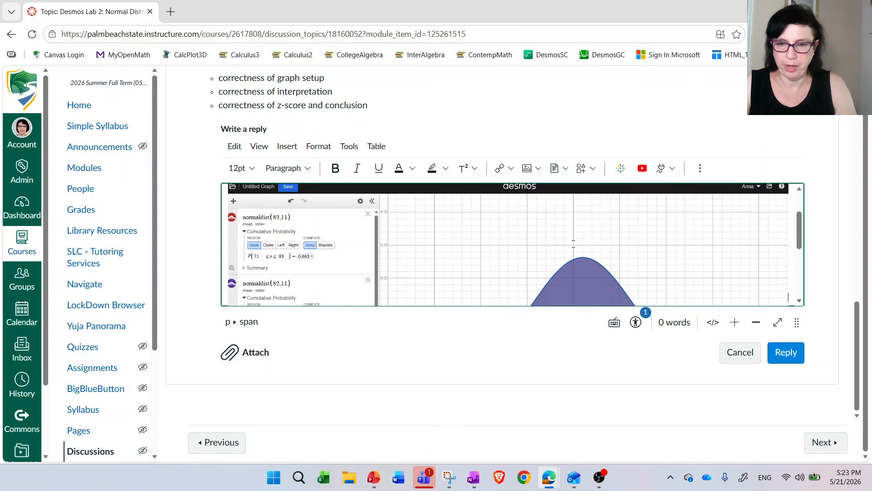
- Resolve the reply's accessibility issue by changing the image's alt text to "Desmos Lab 2 Submission", then close the checker
click(636, 322)
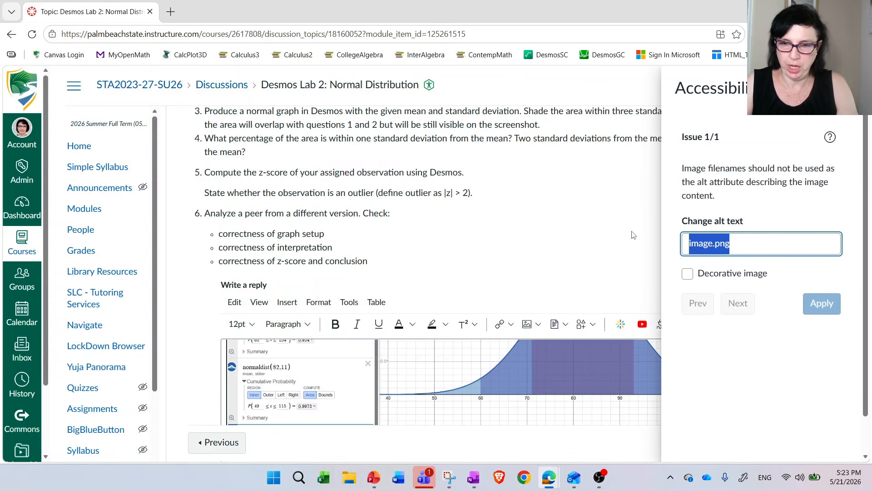
key(BackSpace)
text(Desm)
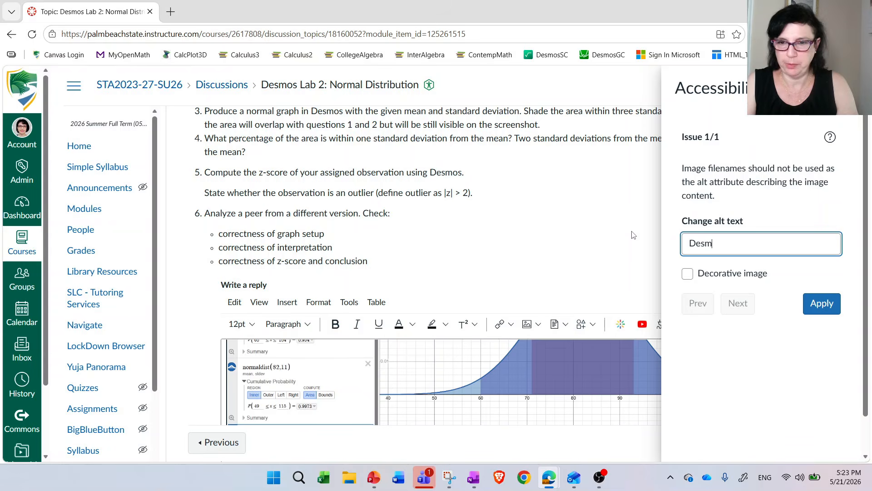
text(os Lab 2 Submission)
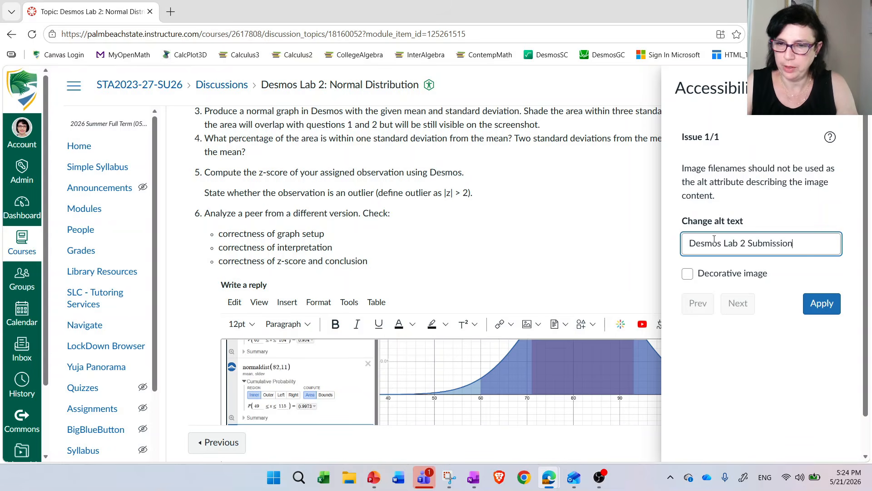
click(811, 304)
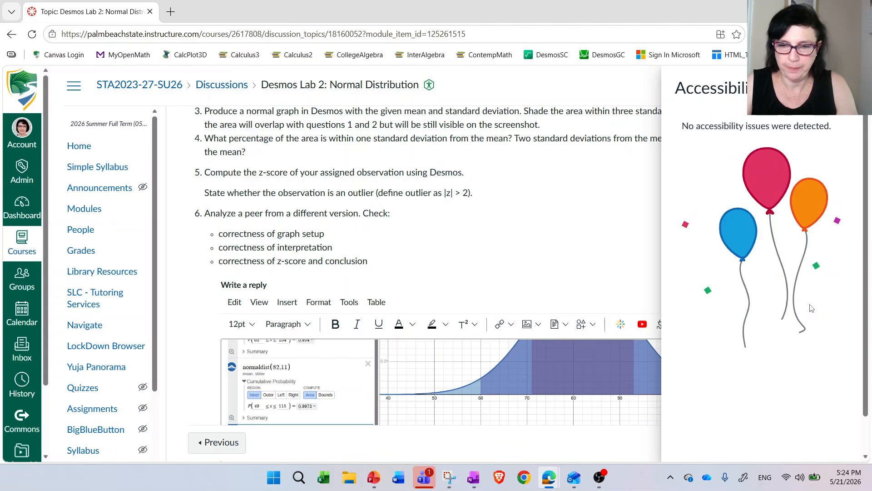
click(851, 86)
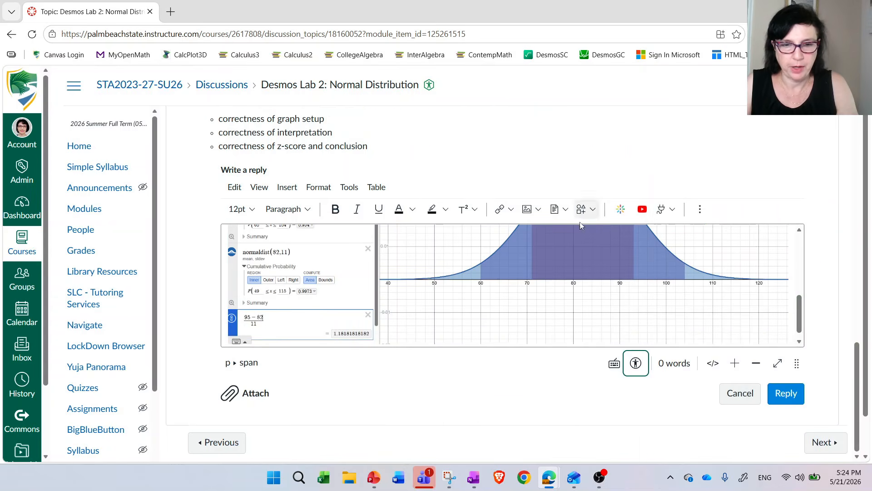
- Start the written answers with the label "Question 4." above the pasted screenshot in the reply
scroll(473, 288, up, 3)
scroll(394, 311, up, 2)
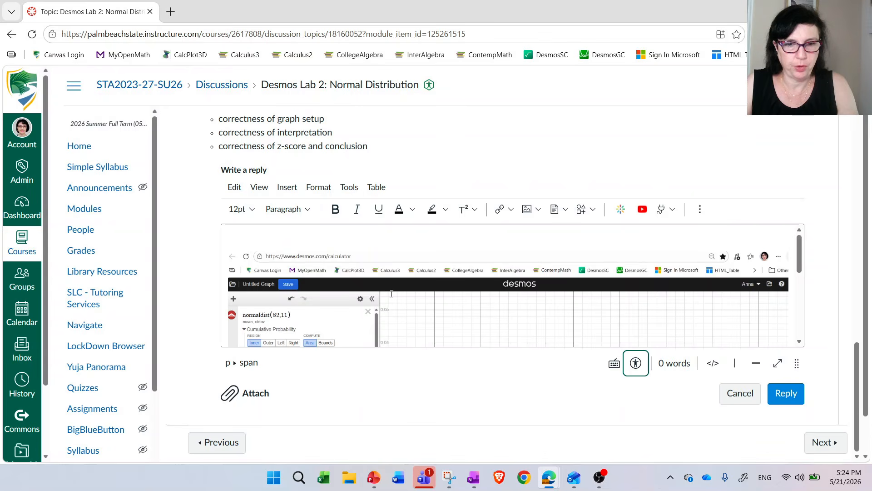
scroll(291, 191, up, 4)
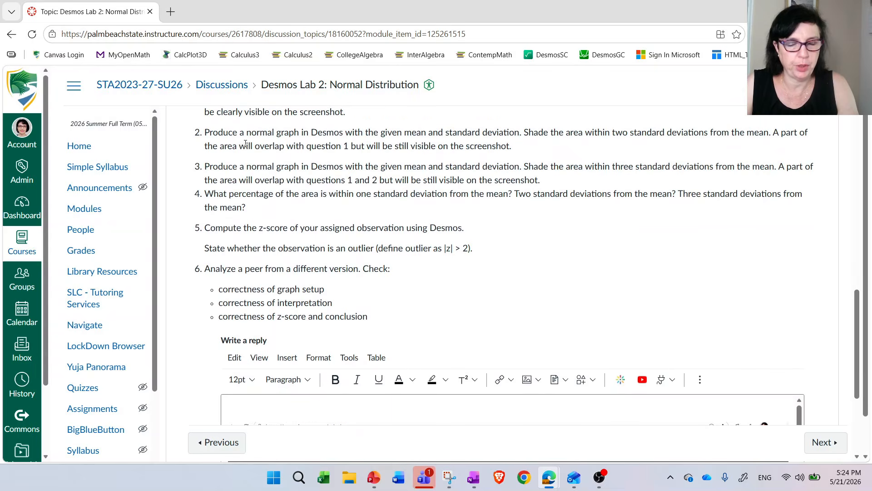
scroll(246, 144, down, 3)
click(275, 290)
text(Q)
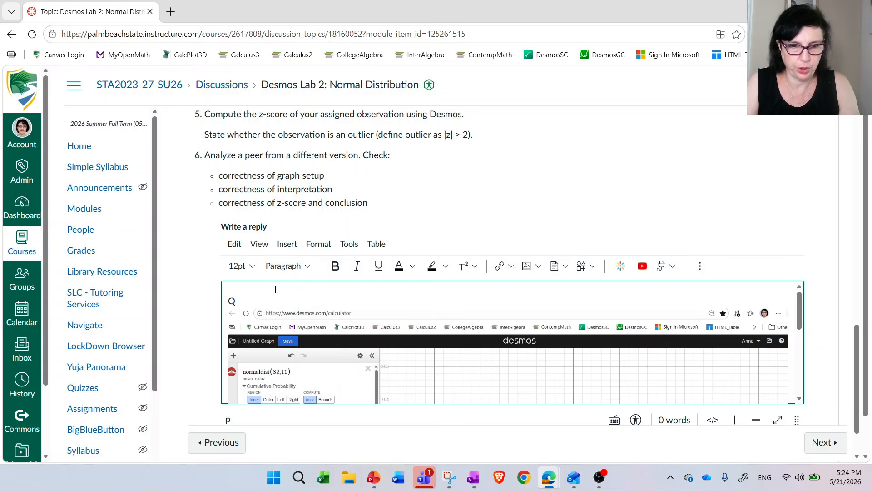
text(uestion 4.)
- Review question 4's wording, check the area within one standard deviation in the Desmos calculator window, and return to the Canvas reply
scroll(275, 289, up, 3)
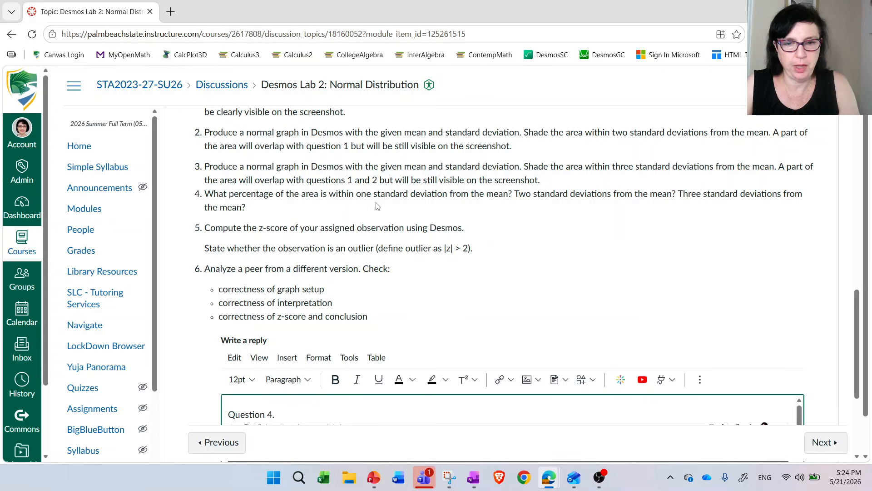
scroll(455, 209, down, 3)
scroll(422, 261, down, 1)
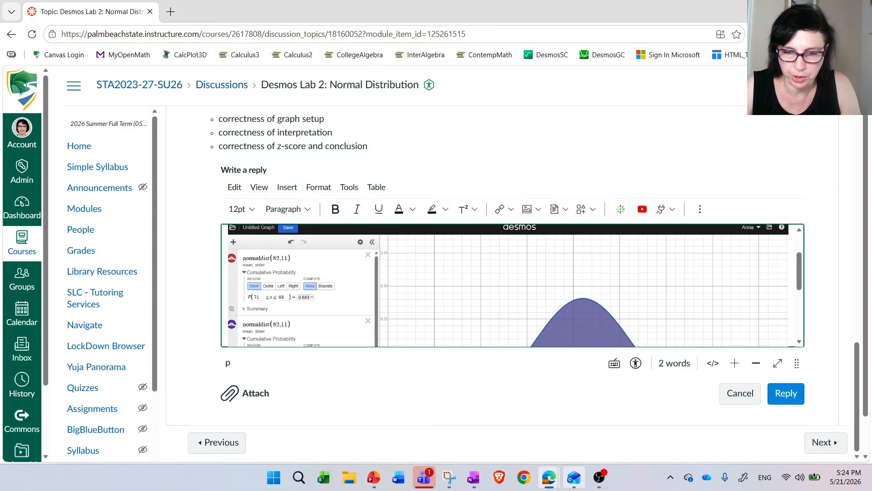
mouse_move(550, 478)
click(684, 442)
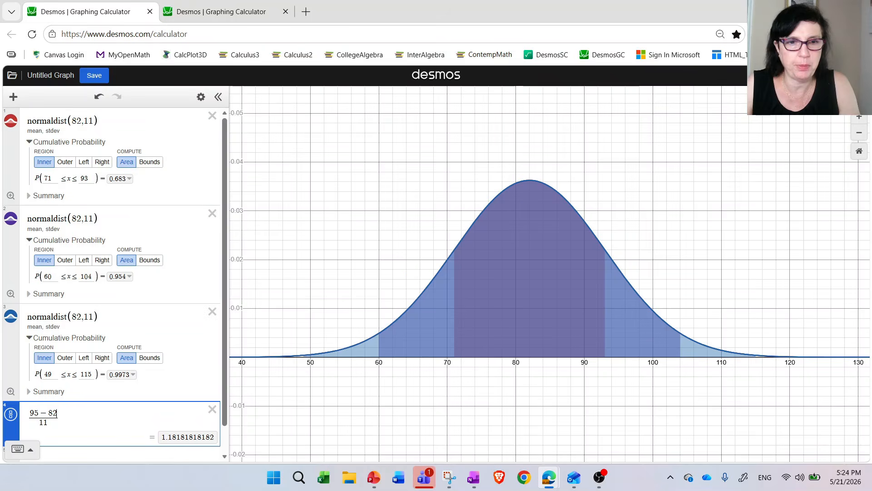
mouse_move(552, 482)
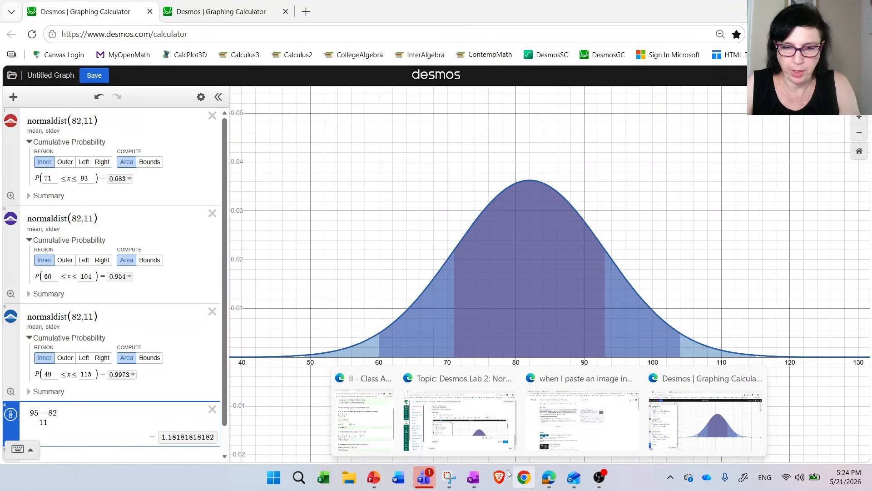
click(463, 399)
scroll(332, 270, up, 2)
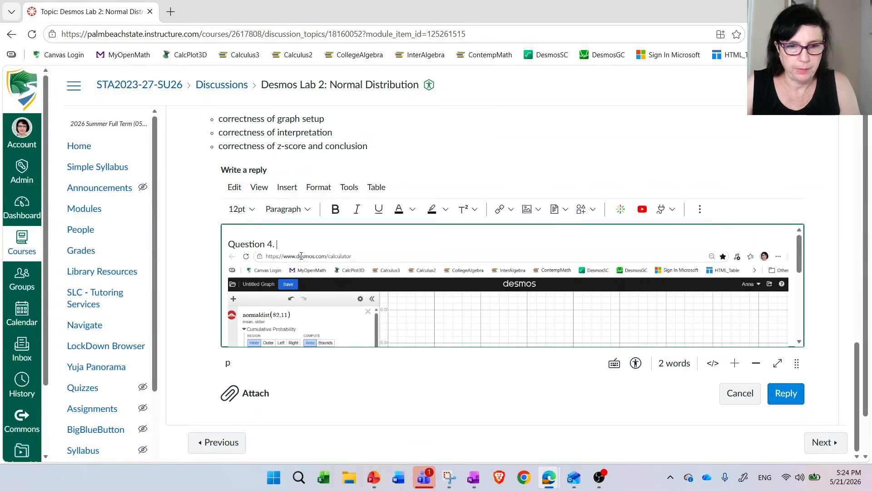
- Answer Question 4 with "68.3% of the area is within one standard deviation from the mean." and start a new line
text(68.3% o)
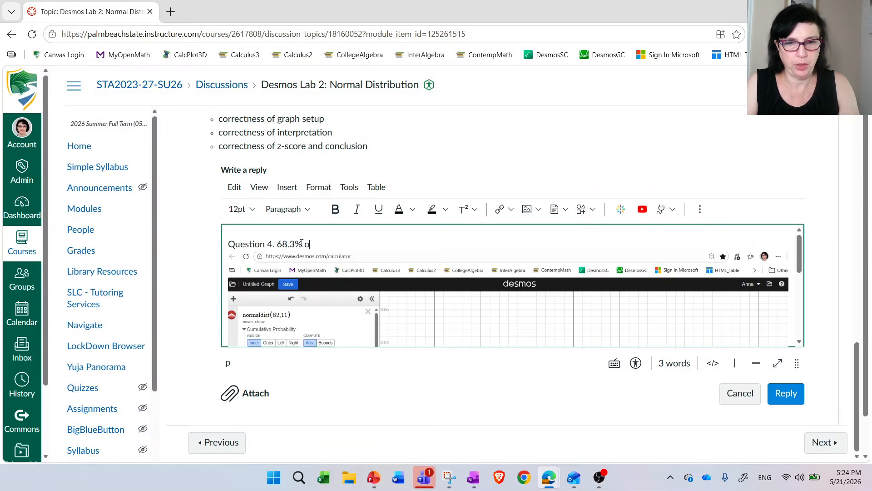
text(f the area is withi)
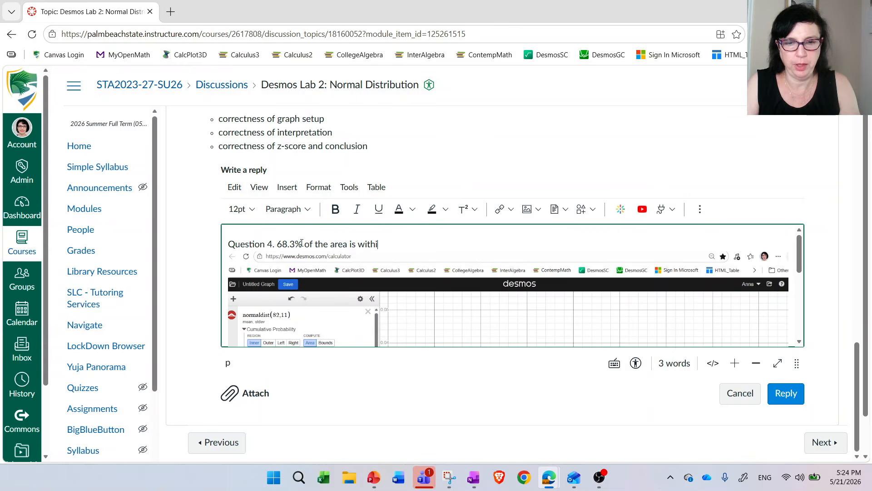
text(n one stam)
key(BackSpace)
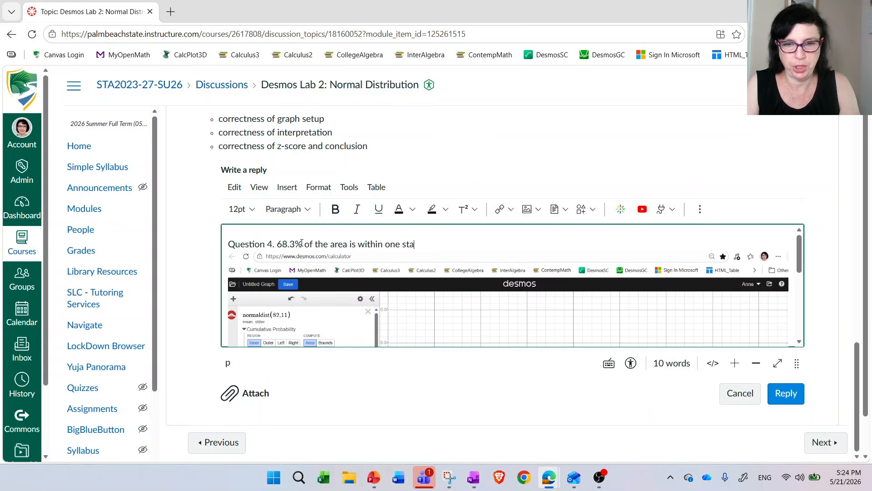
text(ndard deviation )
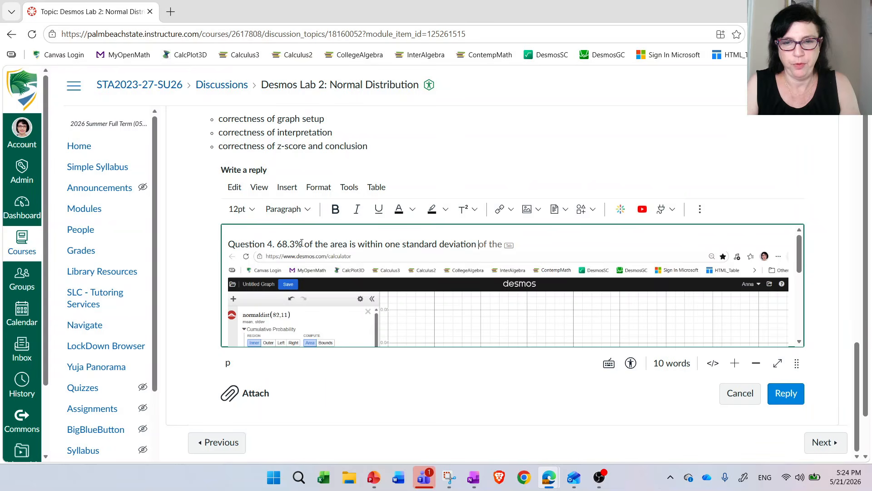
text(from the mean.)
key(Return)
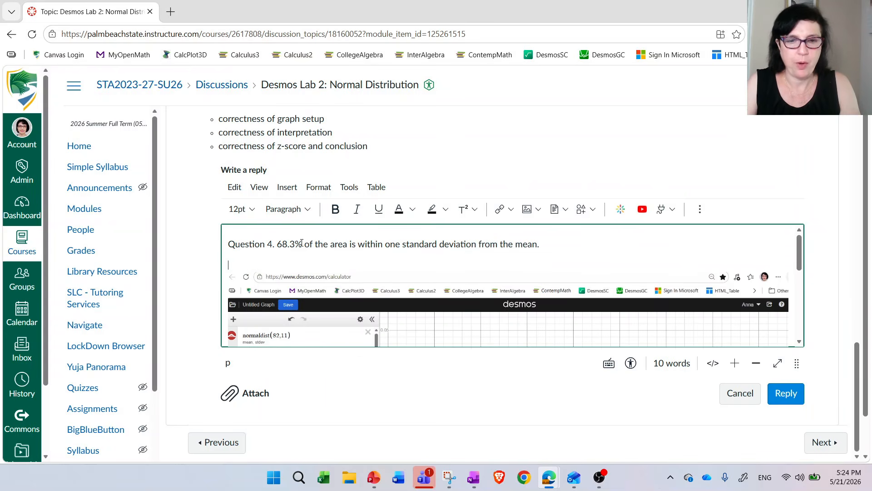
- Consult the pasted screenshot and add the line "95.4% of the area is within two standard deviations from the mean"
scroll(358, 257, up, 1)
scroll(468, 268, down, 2)
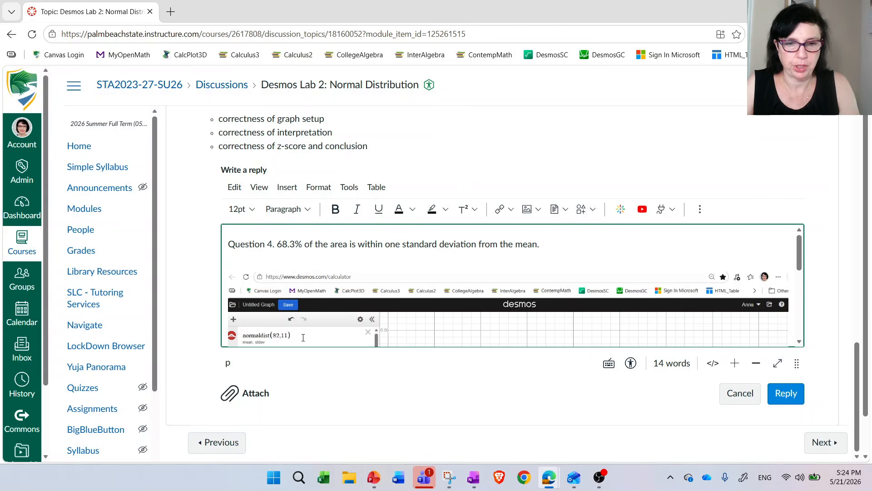
scroll(332, 267, down, 3)
scroll(352, 285, down, 1)
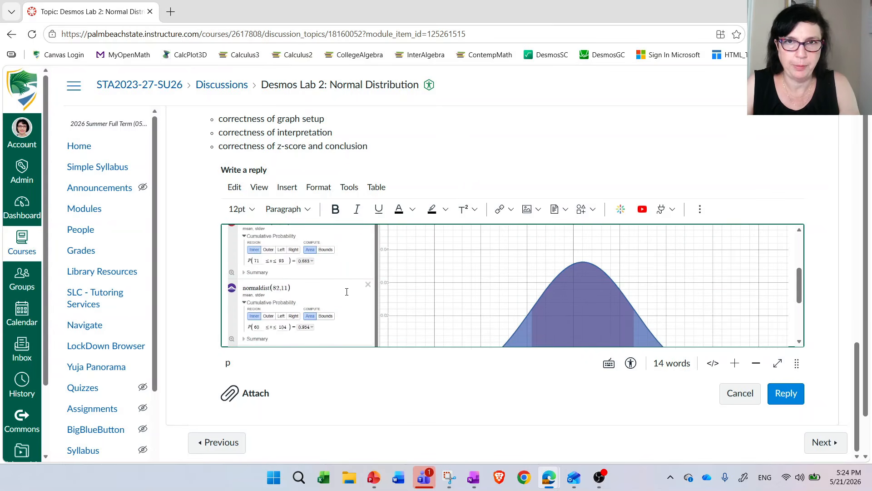
scroll(341, 293, down, 1)
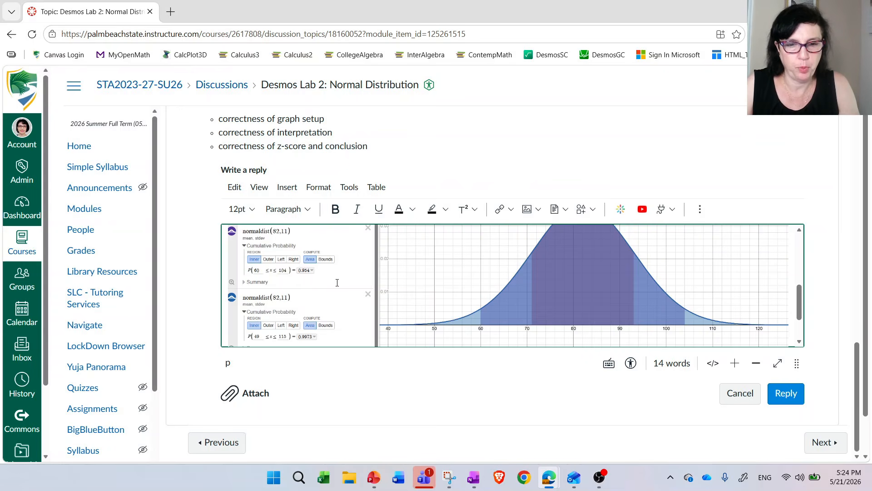
scroll(337, 282, up, 2)
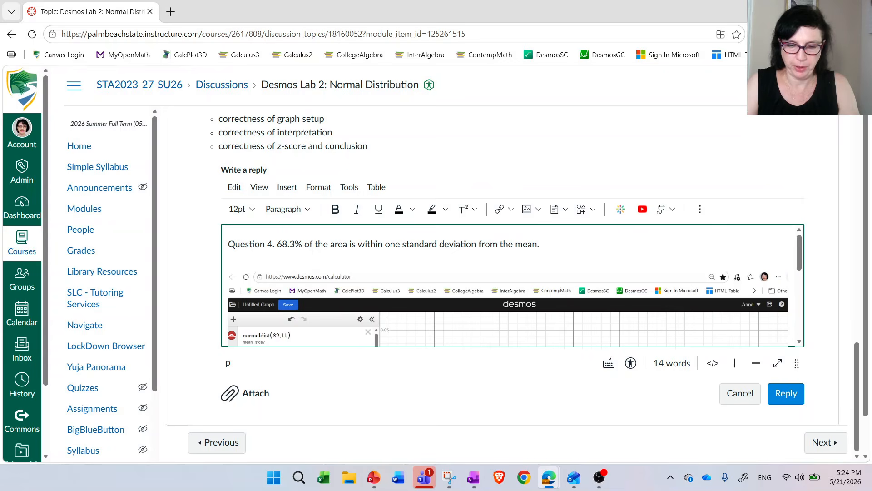
text(95.4%)
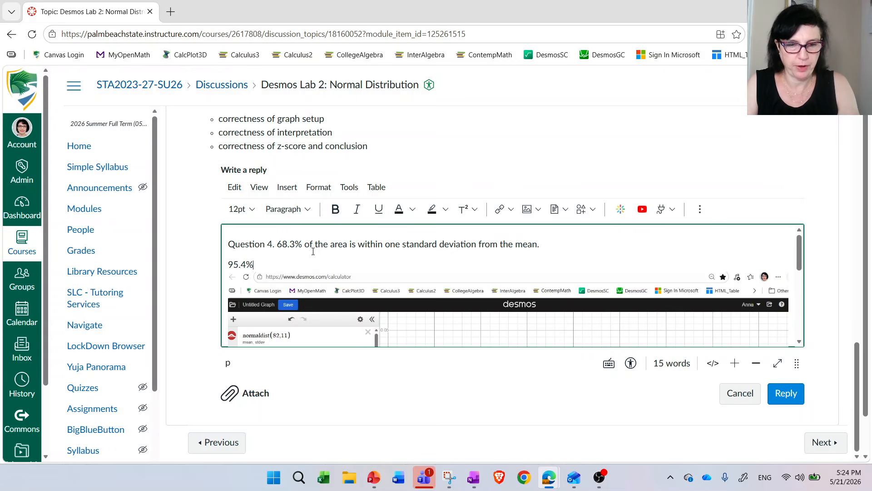
text( of the area )
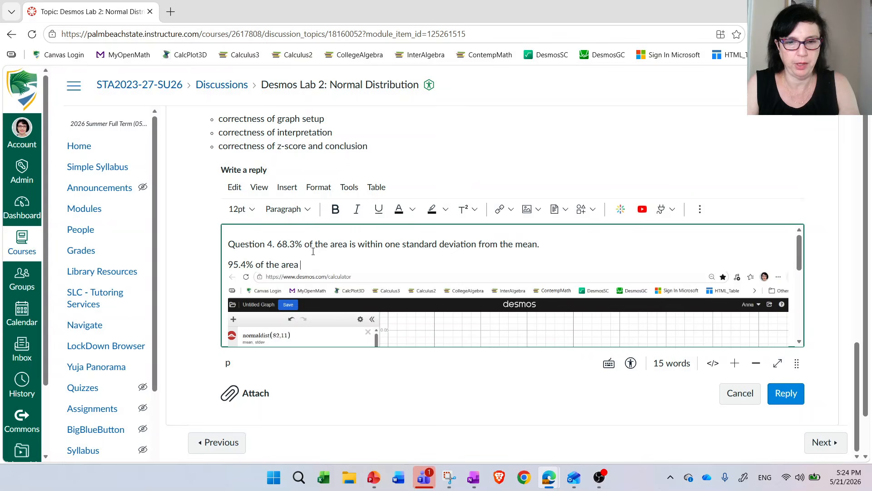
text(is within two stan)
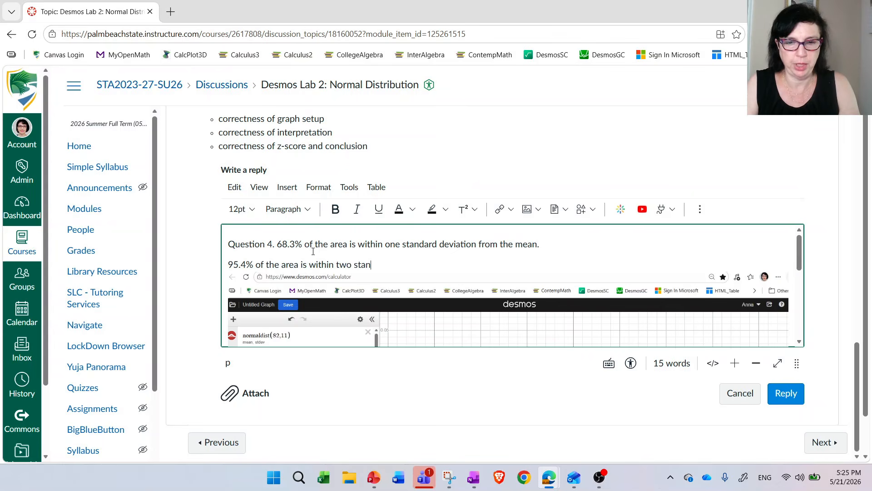
text(dard deviation)
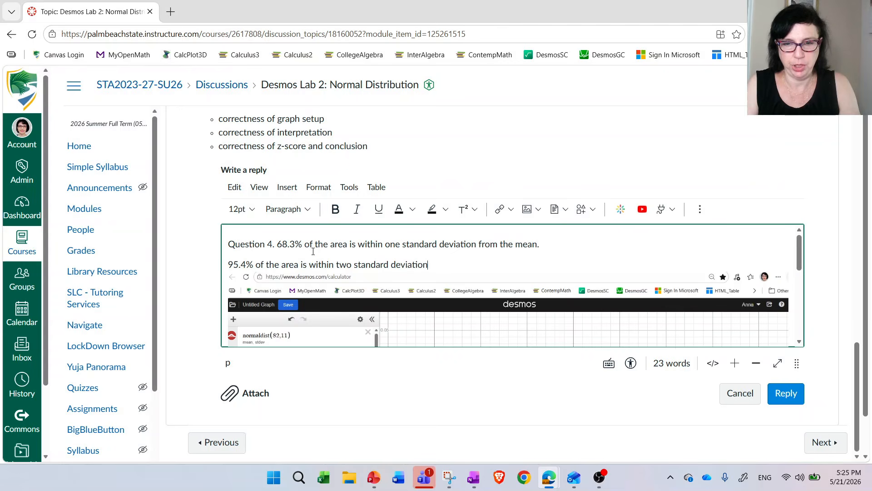
text(s from the mean)
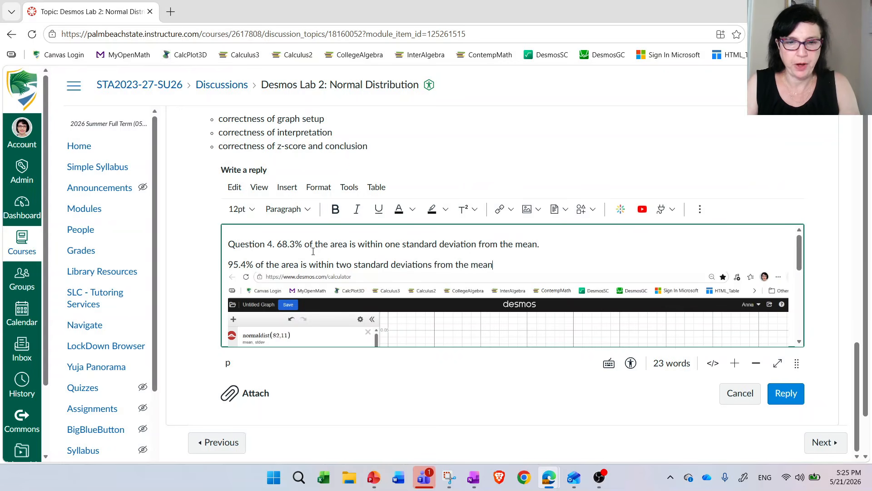
key(Return)
- Consult the pasted screenshot and add the line "99.7% of the area is within three standard deviations from the mean."
scroll(313, 251, down, 5)
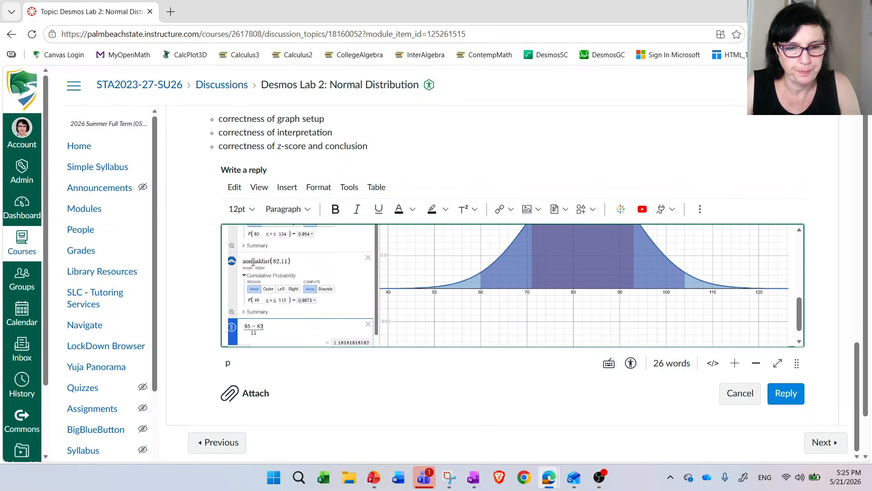
scroll(311, 306, up, 5)
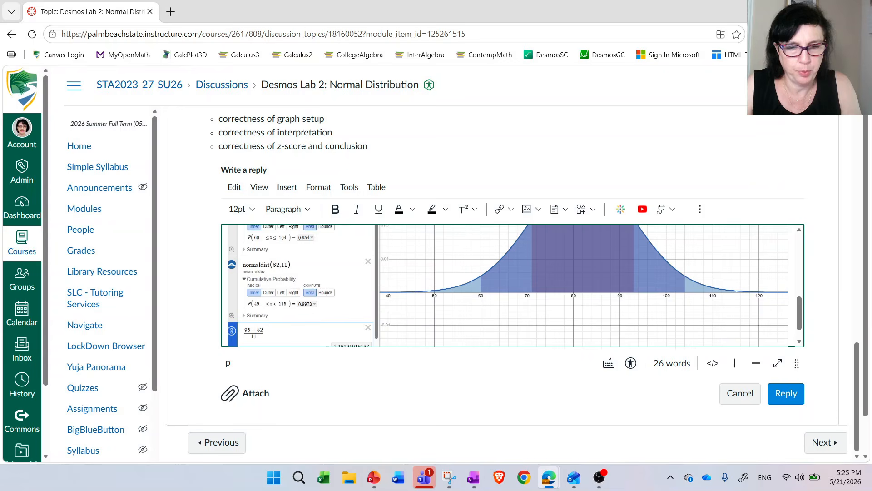
text(99.)
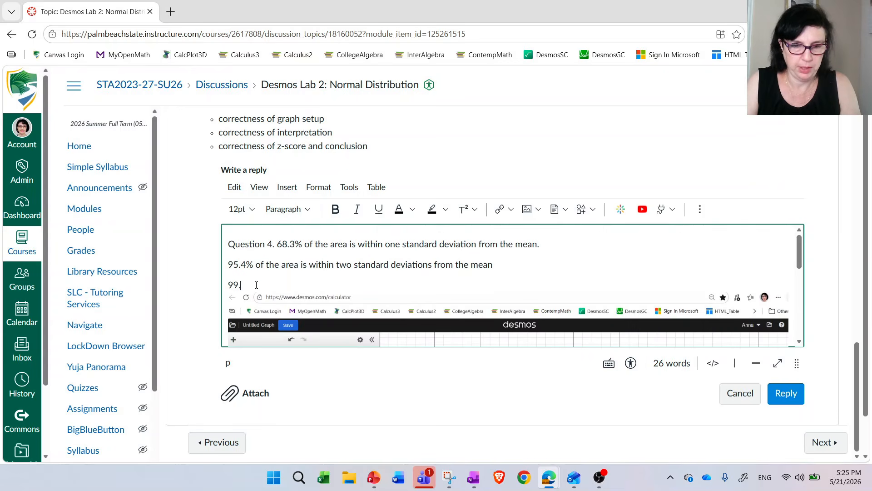
text(7% of the)
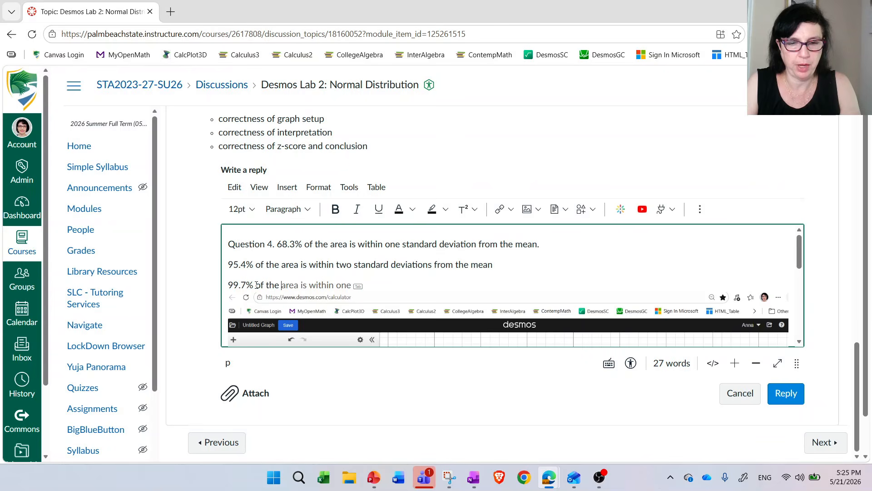
scroll(477, 286, down, 10)
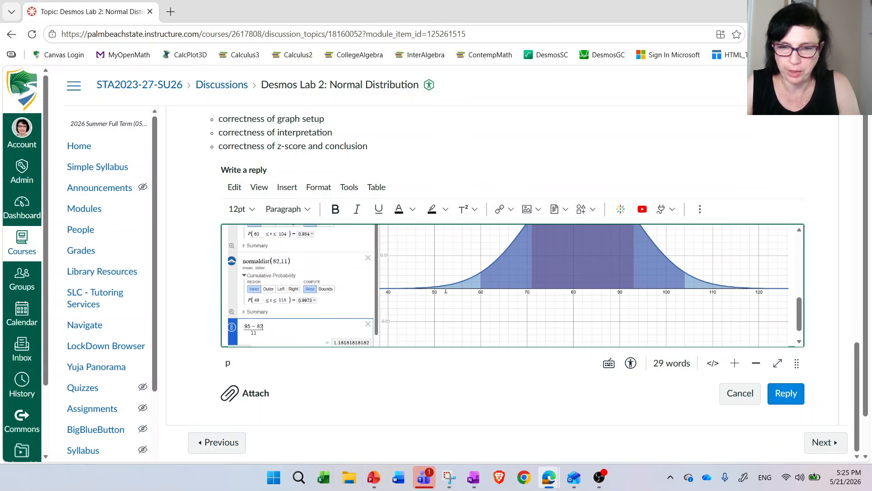
scroll(568, 307, up, 10)
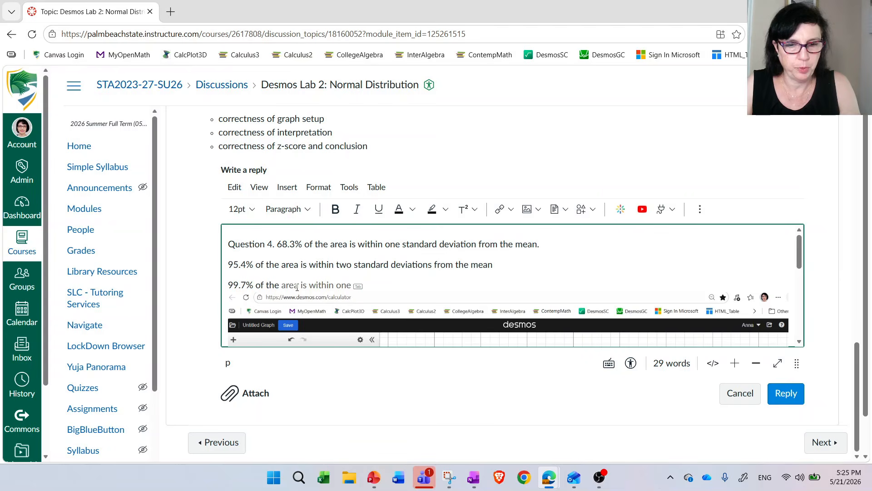
scroll(300, 286, up, 1)
key(Tab)
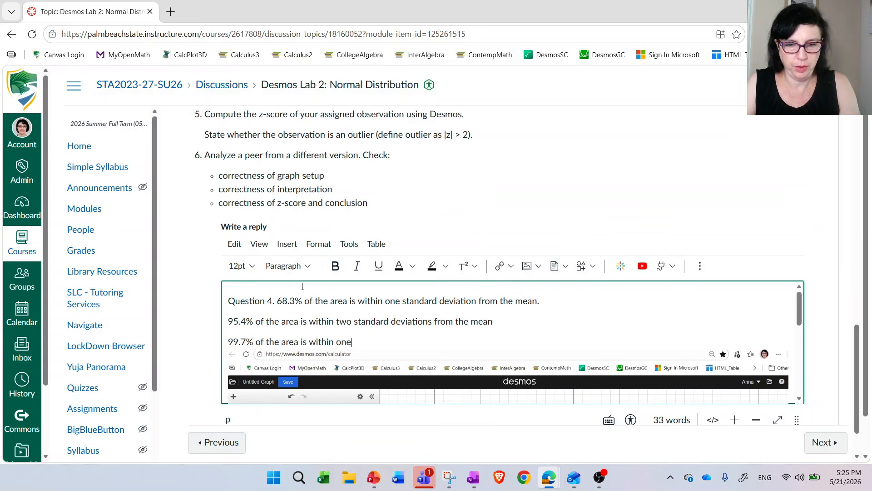
key(BackSpace)
key(BackSpace)
key(BackSpace)
text(three sta)
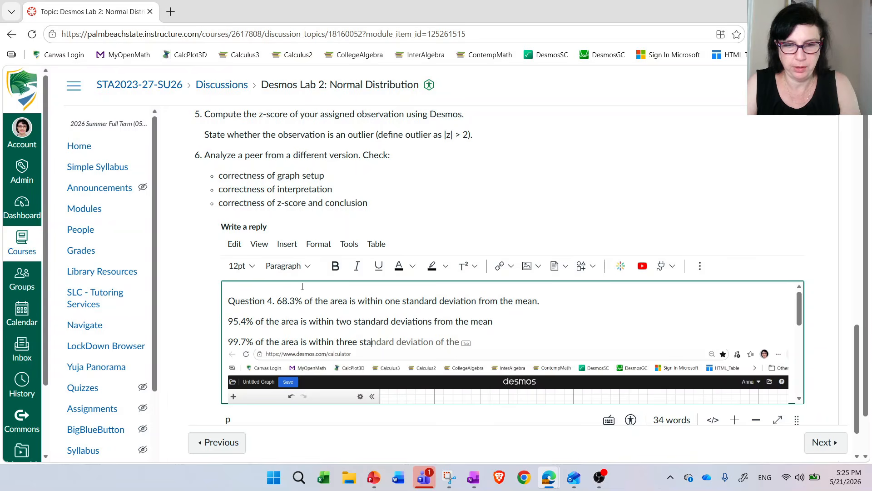
key(Tab)
key(BackSpace)
key(BackSpace)
key(BackSpace)
key(BackSpace)
key(BackSpace)
key(BackSpace)
key(BackSpace)
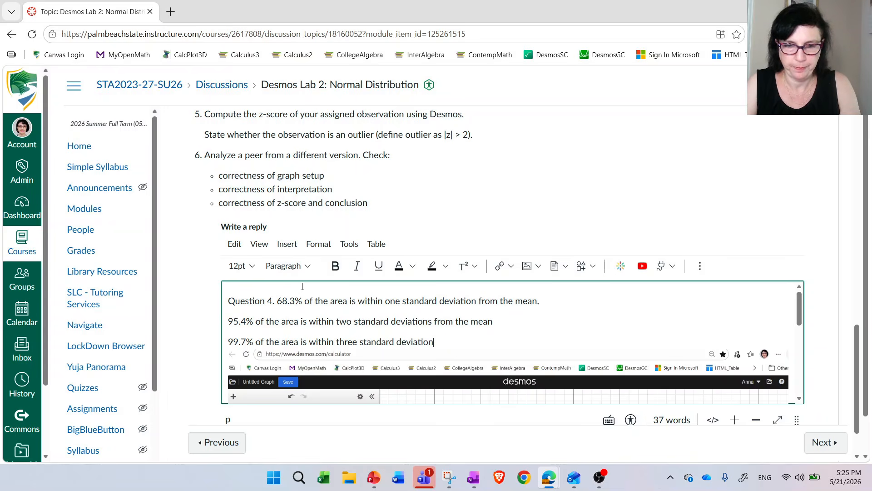
text(s from the mean.)
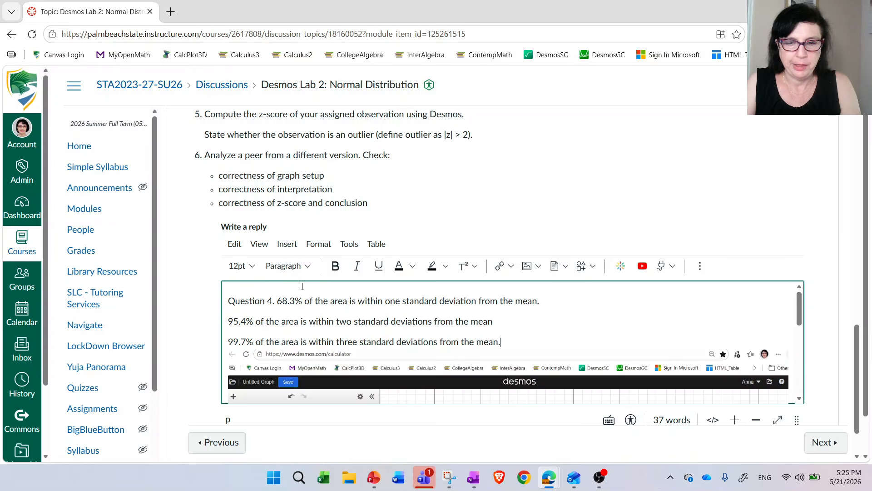
- Start a new line for Question 5, consult the z-score calculation in the pasted screenshot, and enter "Question 5. z-score = 1.18,"
key(Return)
scroll(386, 305, up, 2)
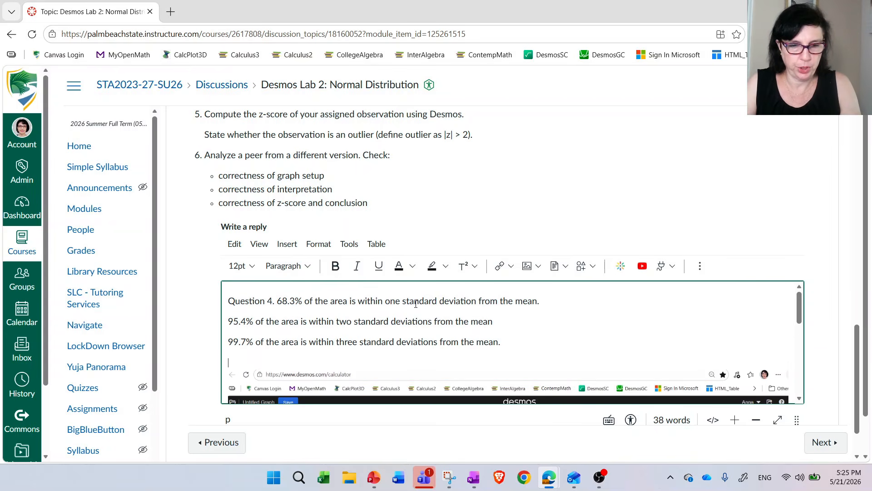
text(Question 5.)
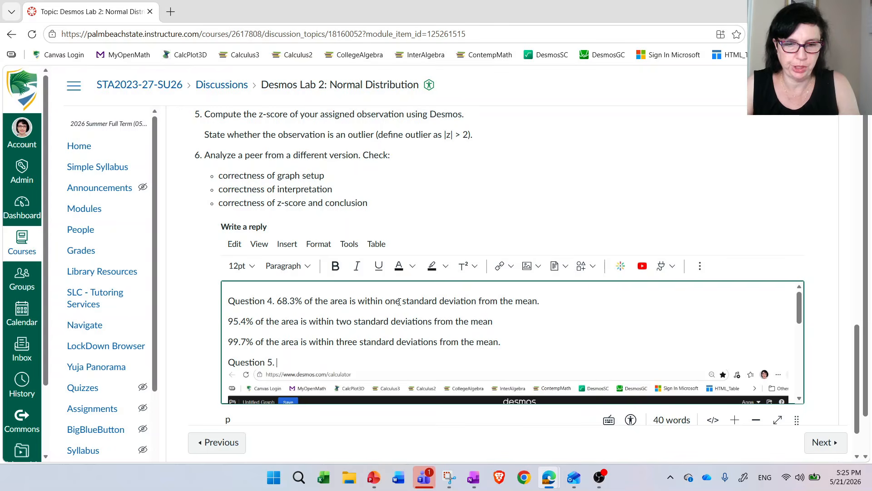
scroll(578, 324, down, 3)
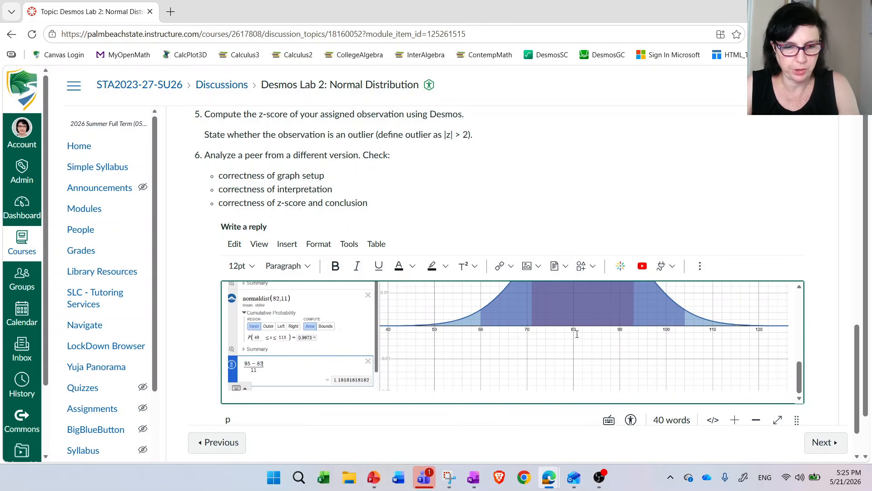
scroll(349, 383, up, 5)
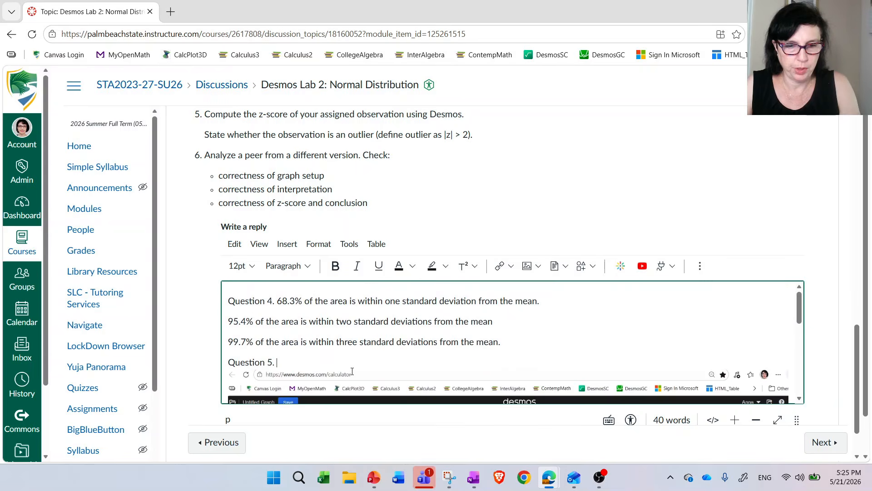
text(z-score =)
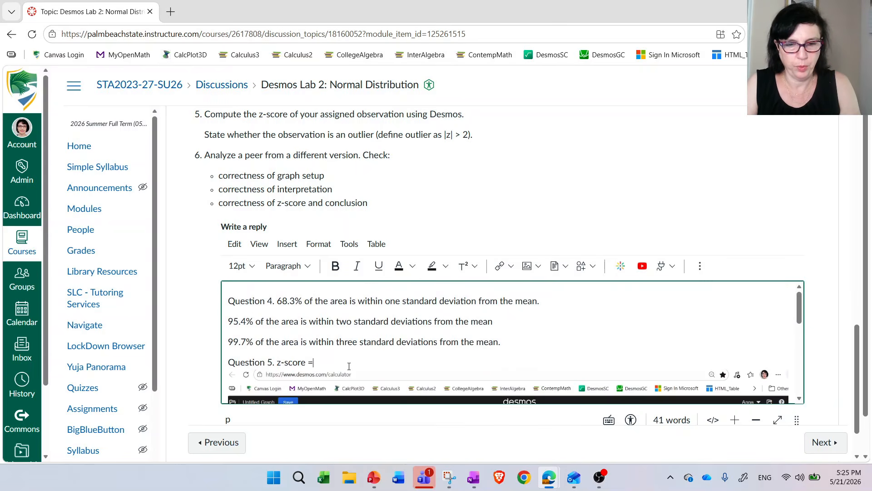
text( 1.18, )
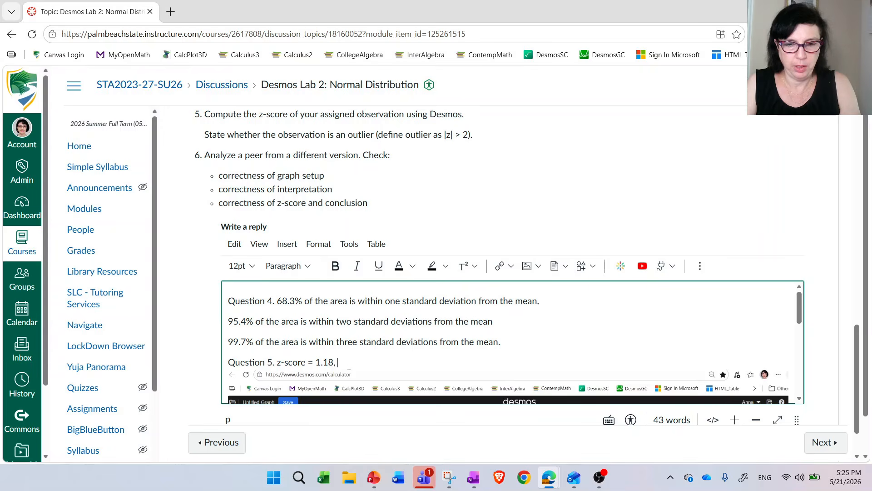
text(it is not an outlier)
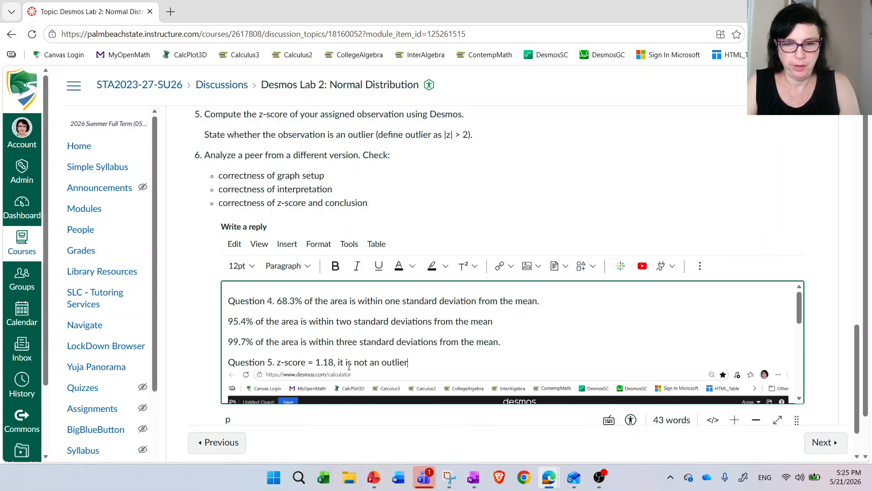
text( because it is bet)
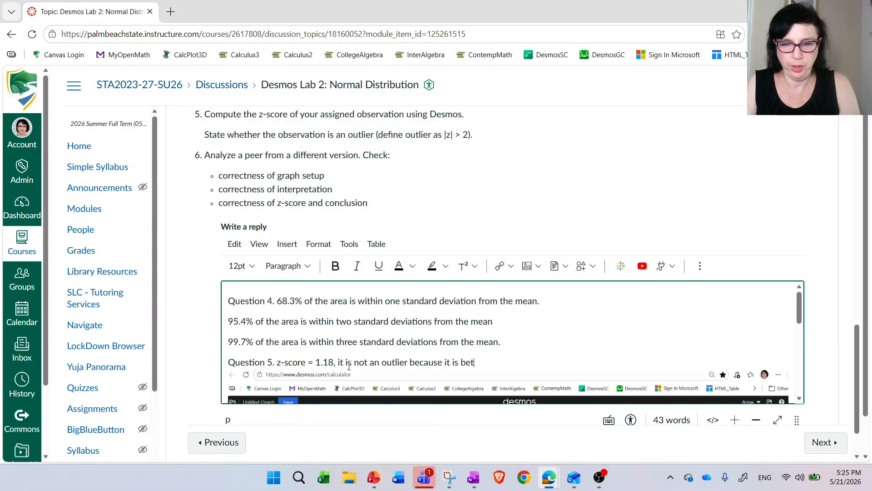
text(ween -2 and2)
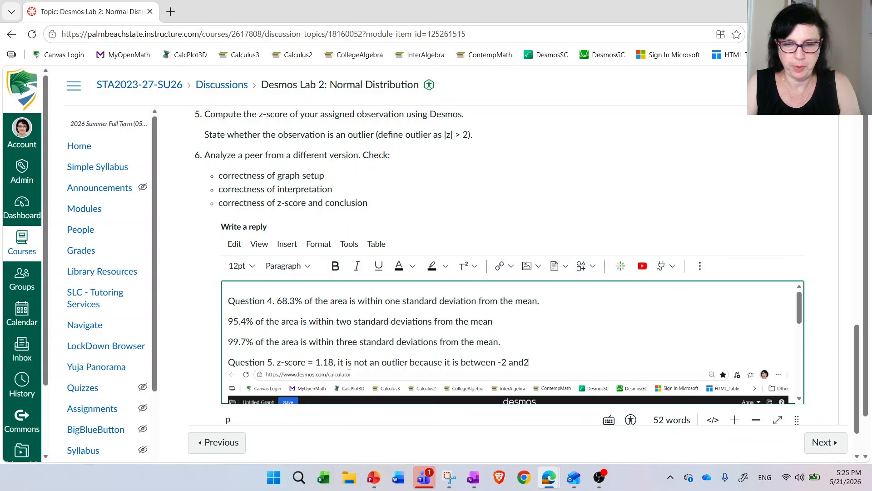
- Complete the Question 5 answer with "it is not an outlier because it is between -2 and 2."
key(BackSpace)
text(2.)
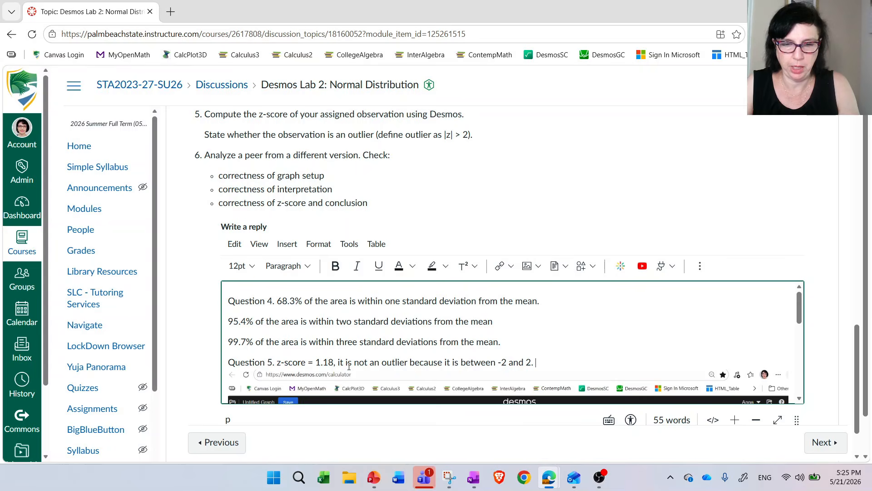
- Review the written answers and the pasted Desmos screenshot, leaving no blank line between them, and go to the end of the reply form
scroll(358, 362, down, 1)
scroll(368, 355, up, 1)
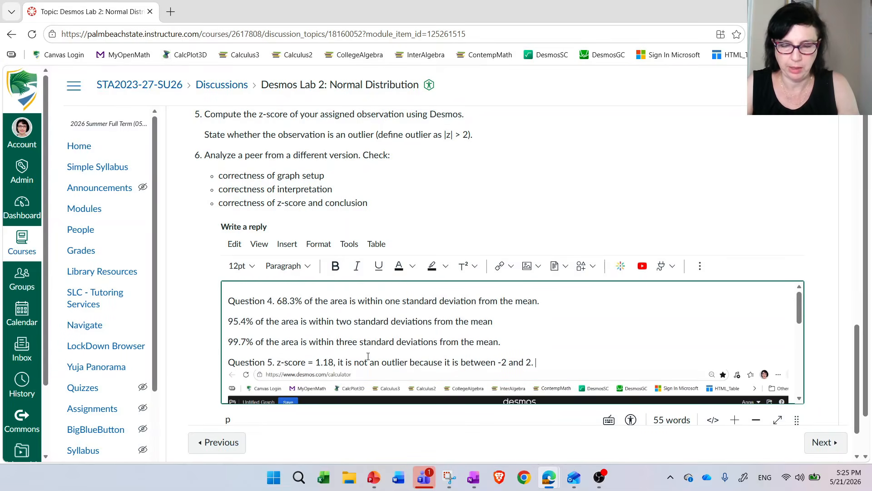
key(Return)
scroll(400, 344, down, 1)
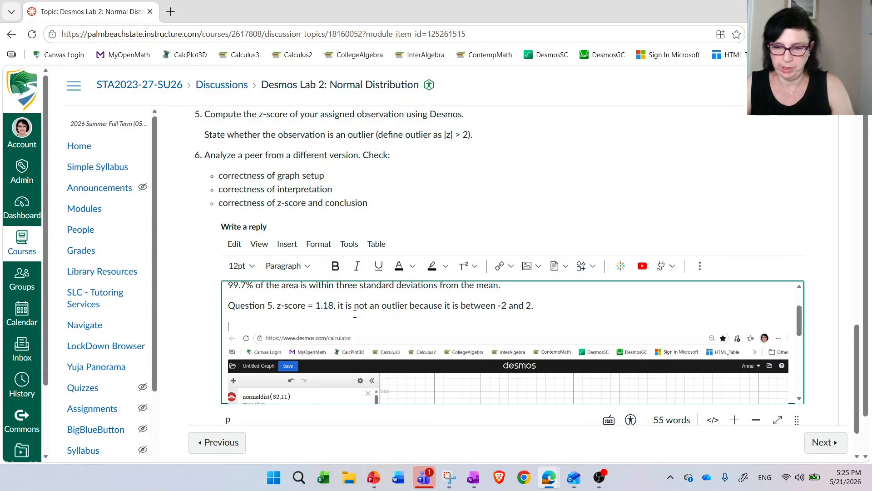
key(BackSpace)
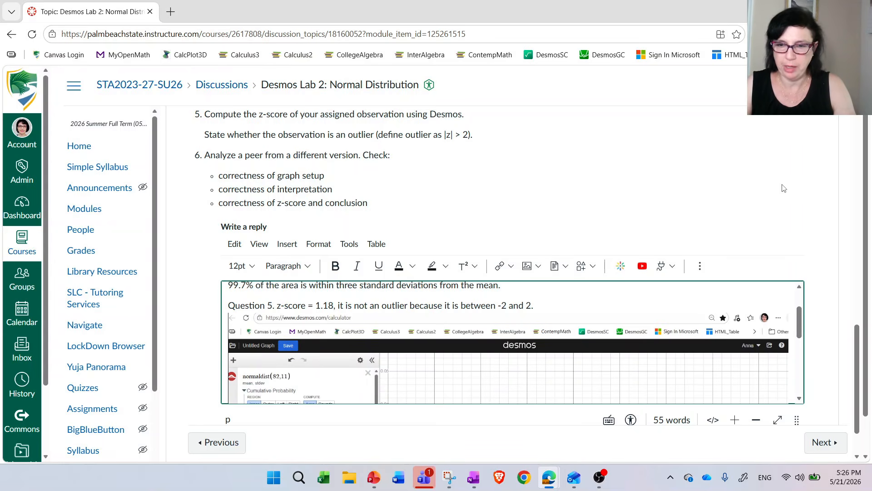
scroll(782, 188, down, 1)
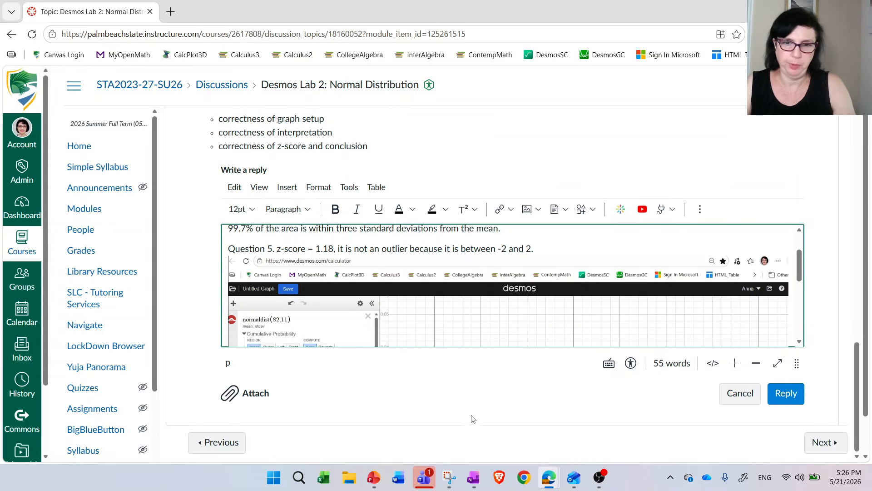